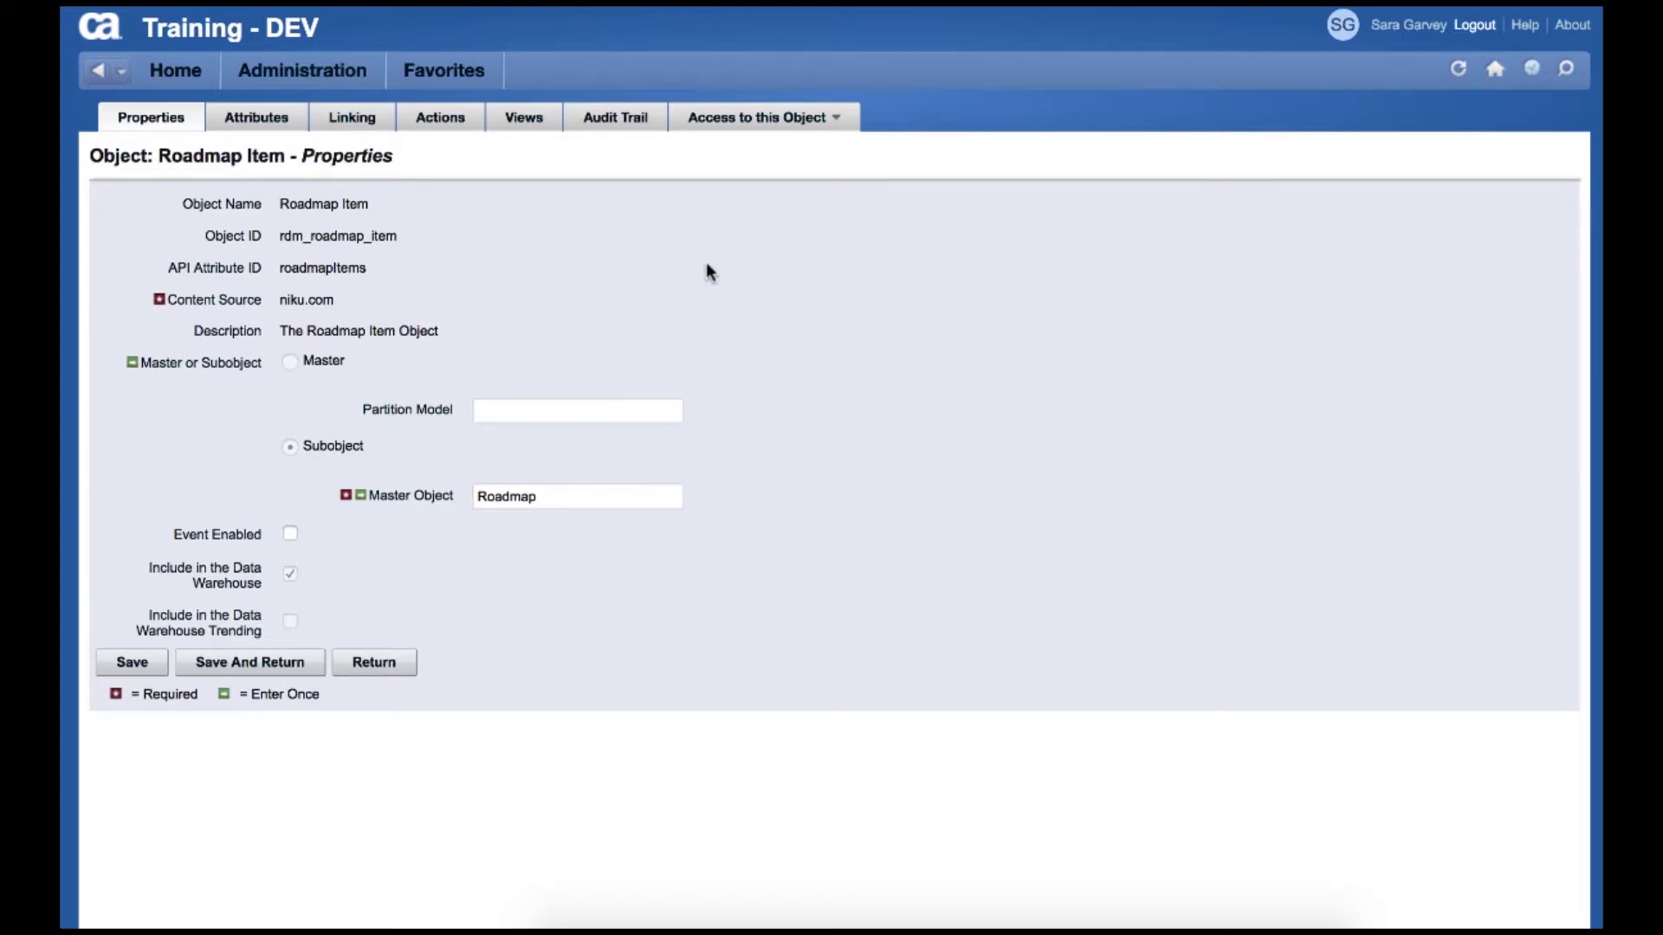
Step: Show the Attributes list of the Roadmap Item object
{"action": "left_click", "coordinate": [259, 124]}
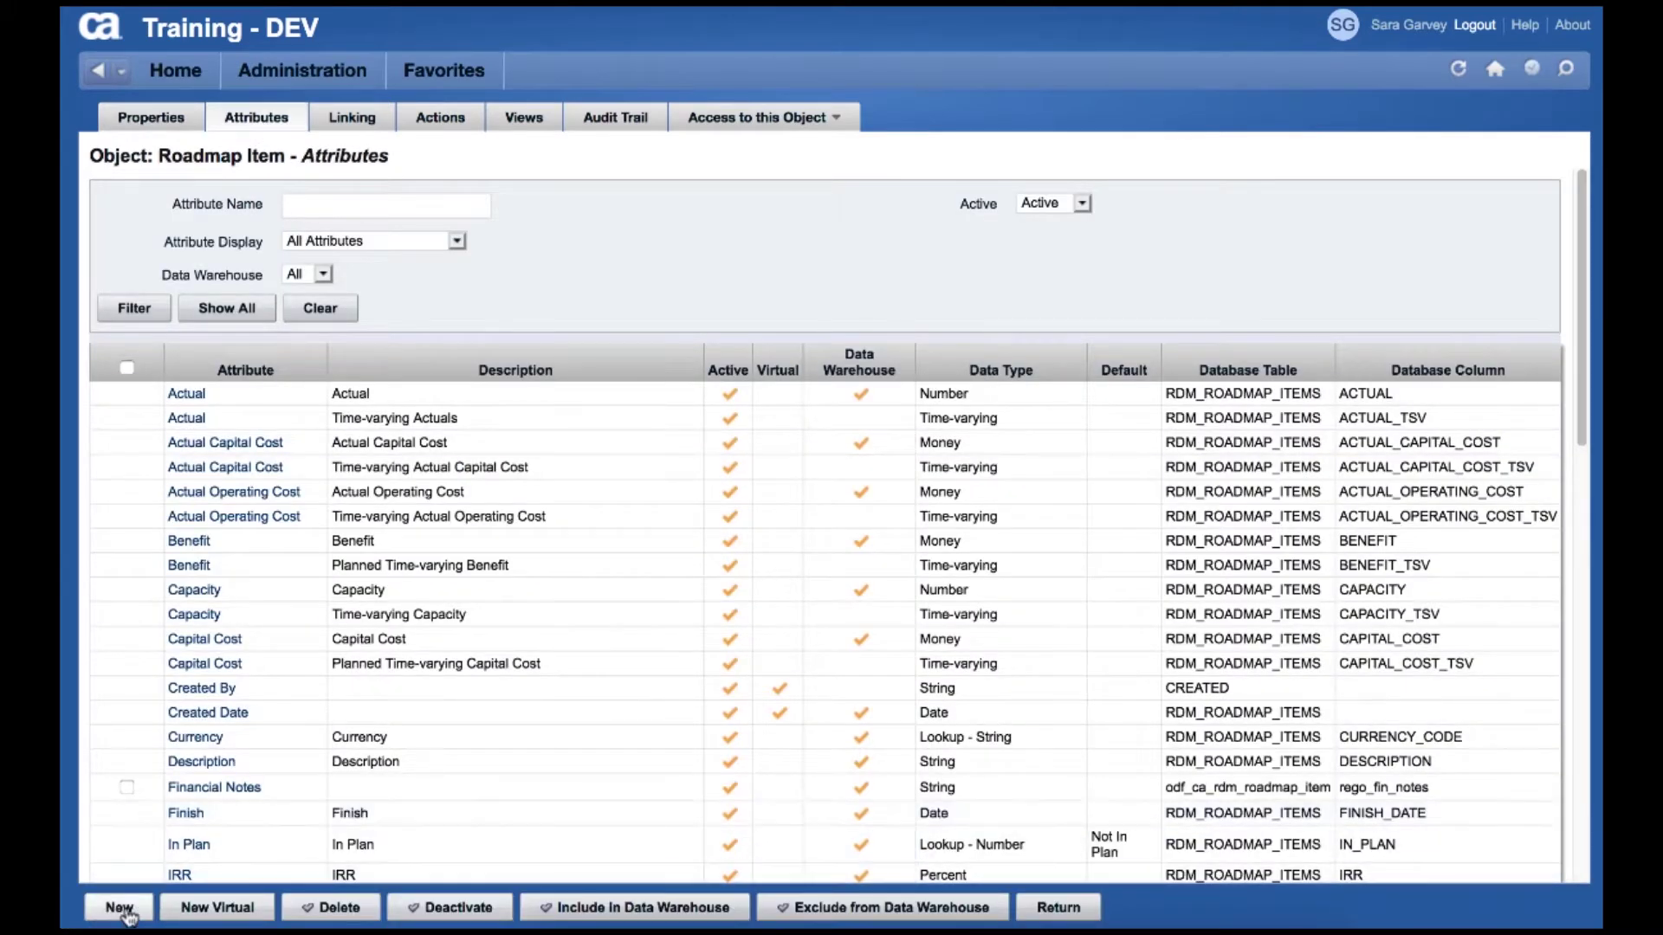
Step: Create attribute Tier (ID rego_tier) as a Lookup on Roadmap Tier with API ID regotier
{"action": "left_click", "coordinate": [127, 913]}
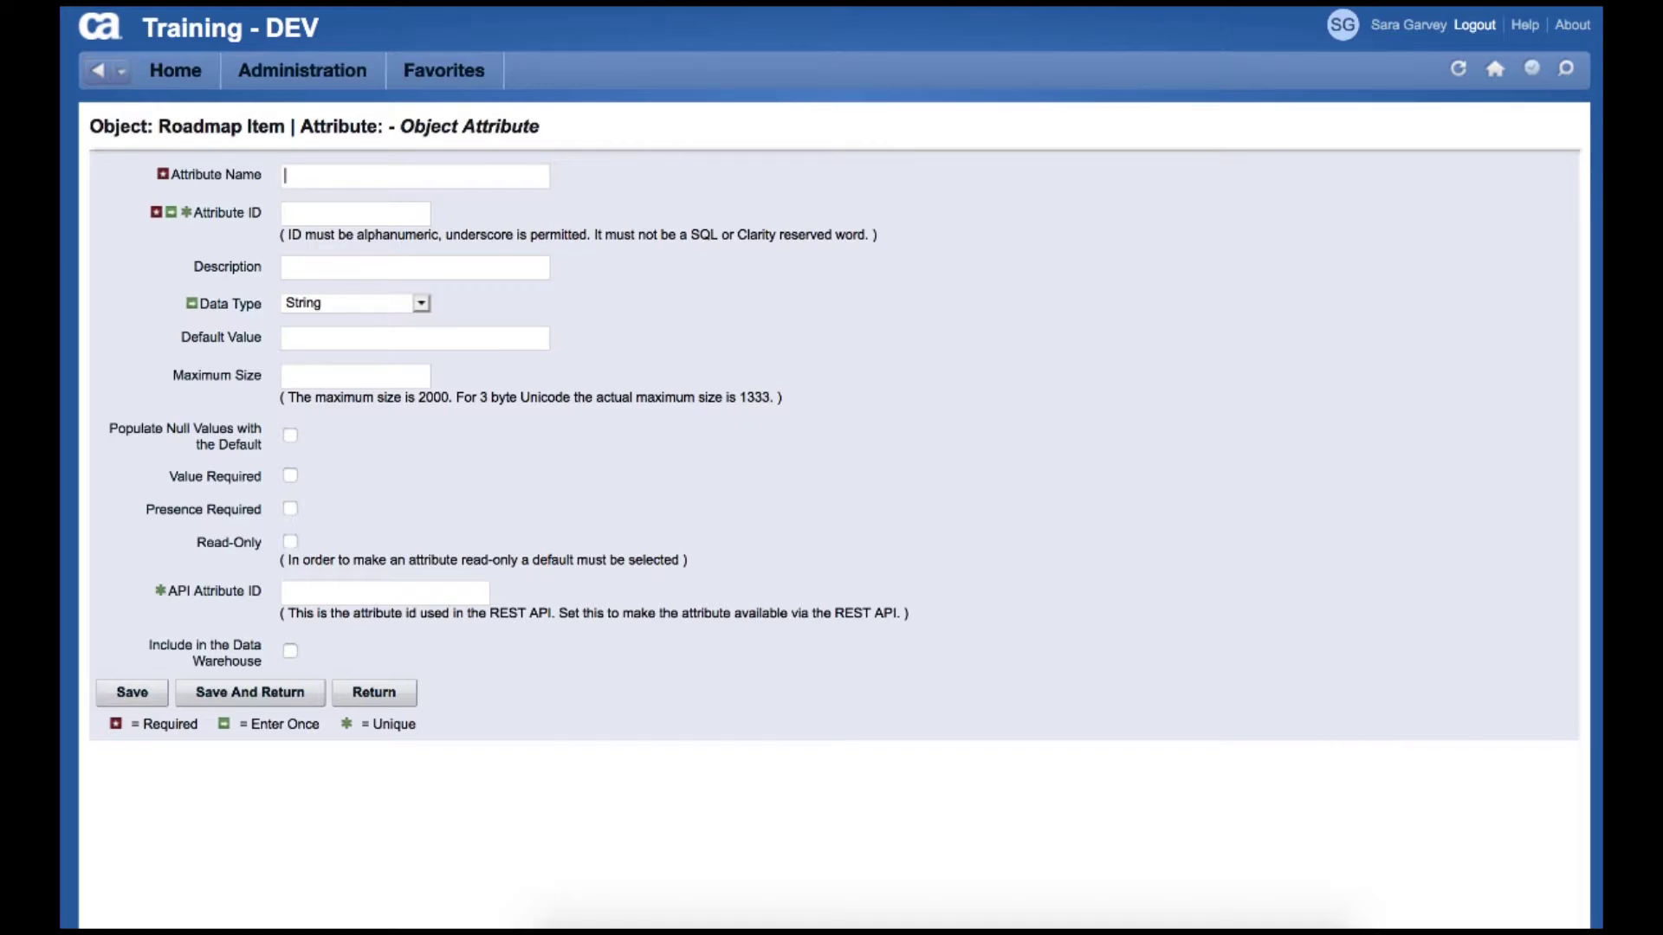
{"action": "type", "text": "Tier"}
{"action": "key", "text": "Tab"}
{"action": "type", "text": "reg"}
{"action": "type", "text": "o_tier"}
{"action": "left_click", "coordinate": [376, 305]}
{"action": "left_click", "coordinate": [347, 458]}
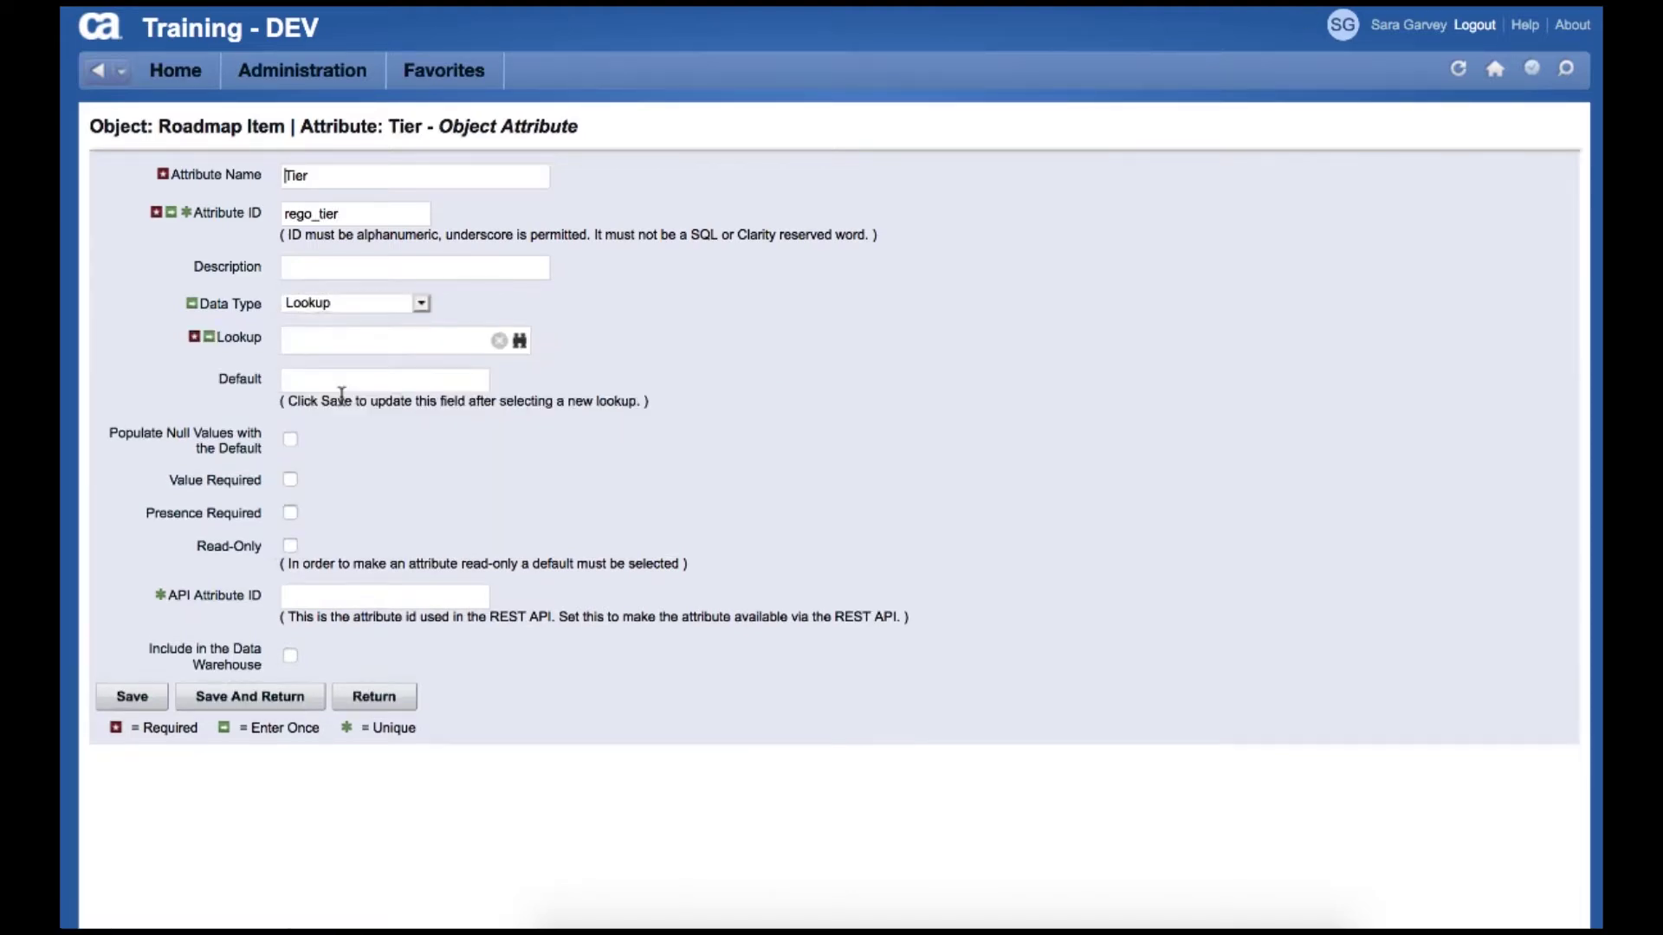
{"action": "left_click", "coordinate": [370, 342]}
{"action": "type", "text": "roadmap t"}
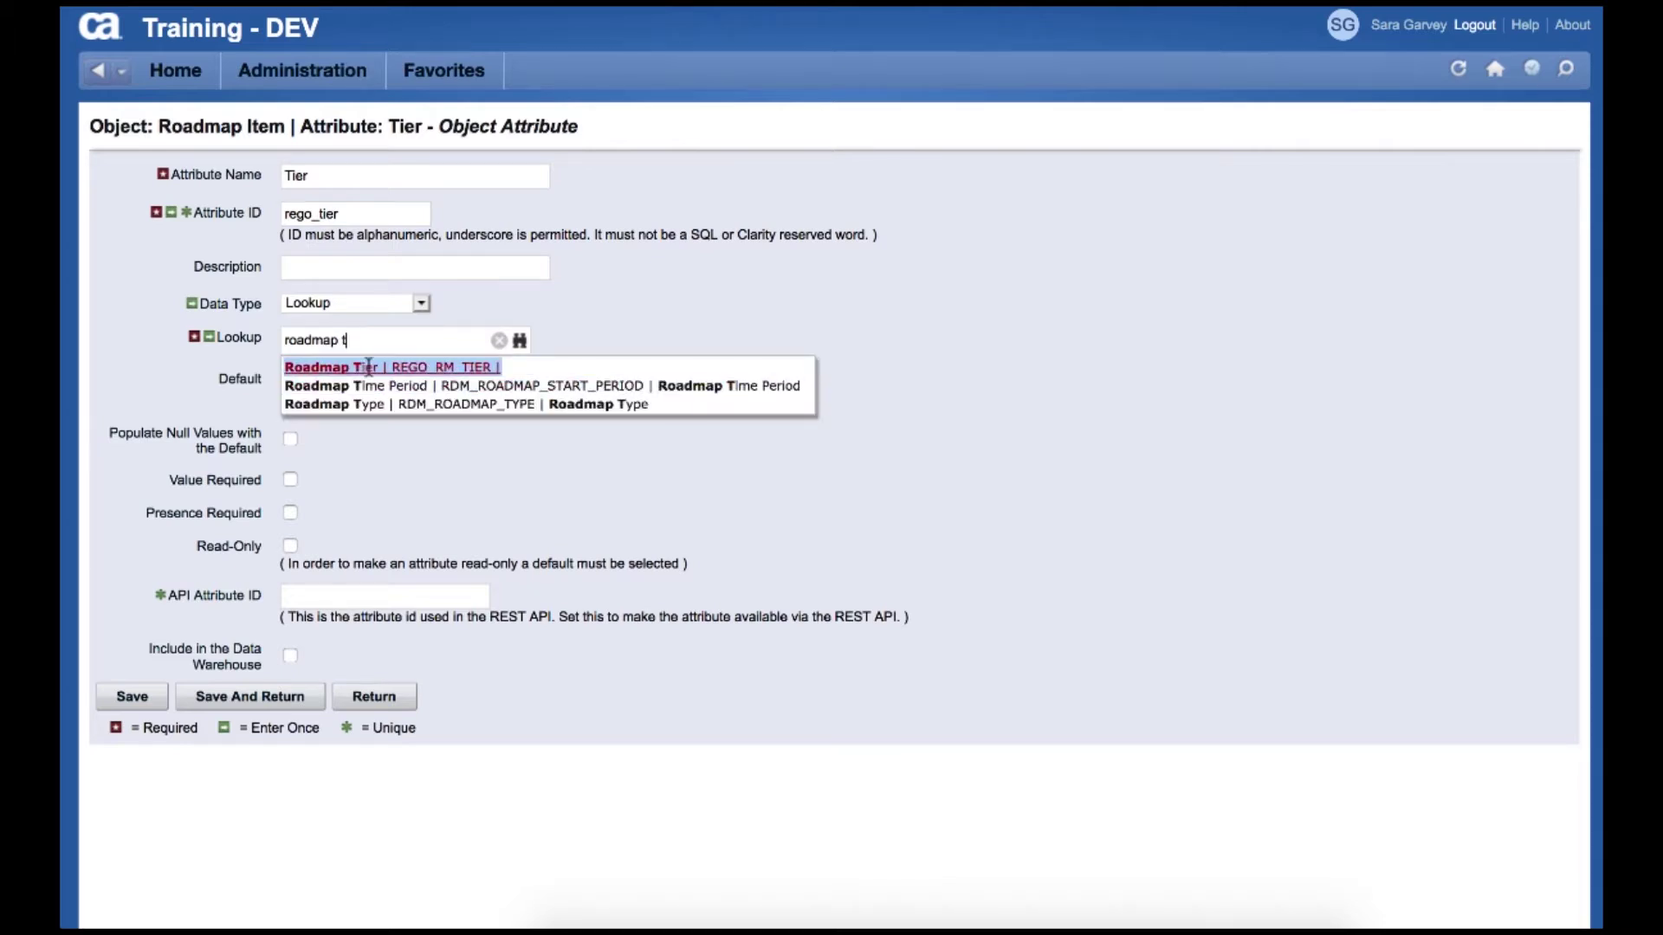
{"action": "left_click", "coordinate": [368, 368]}
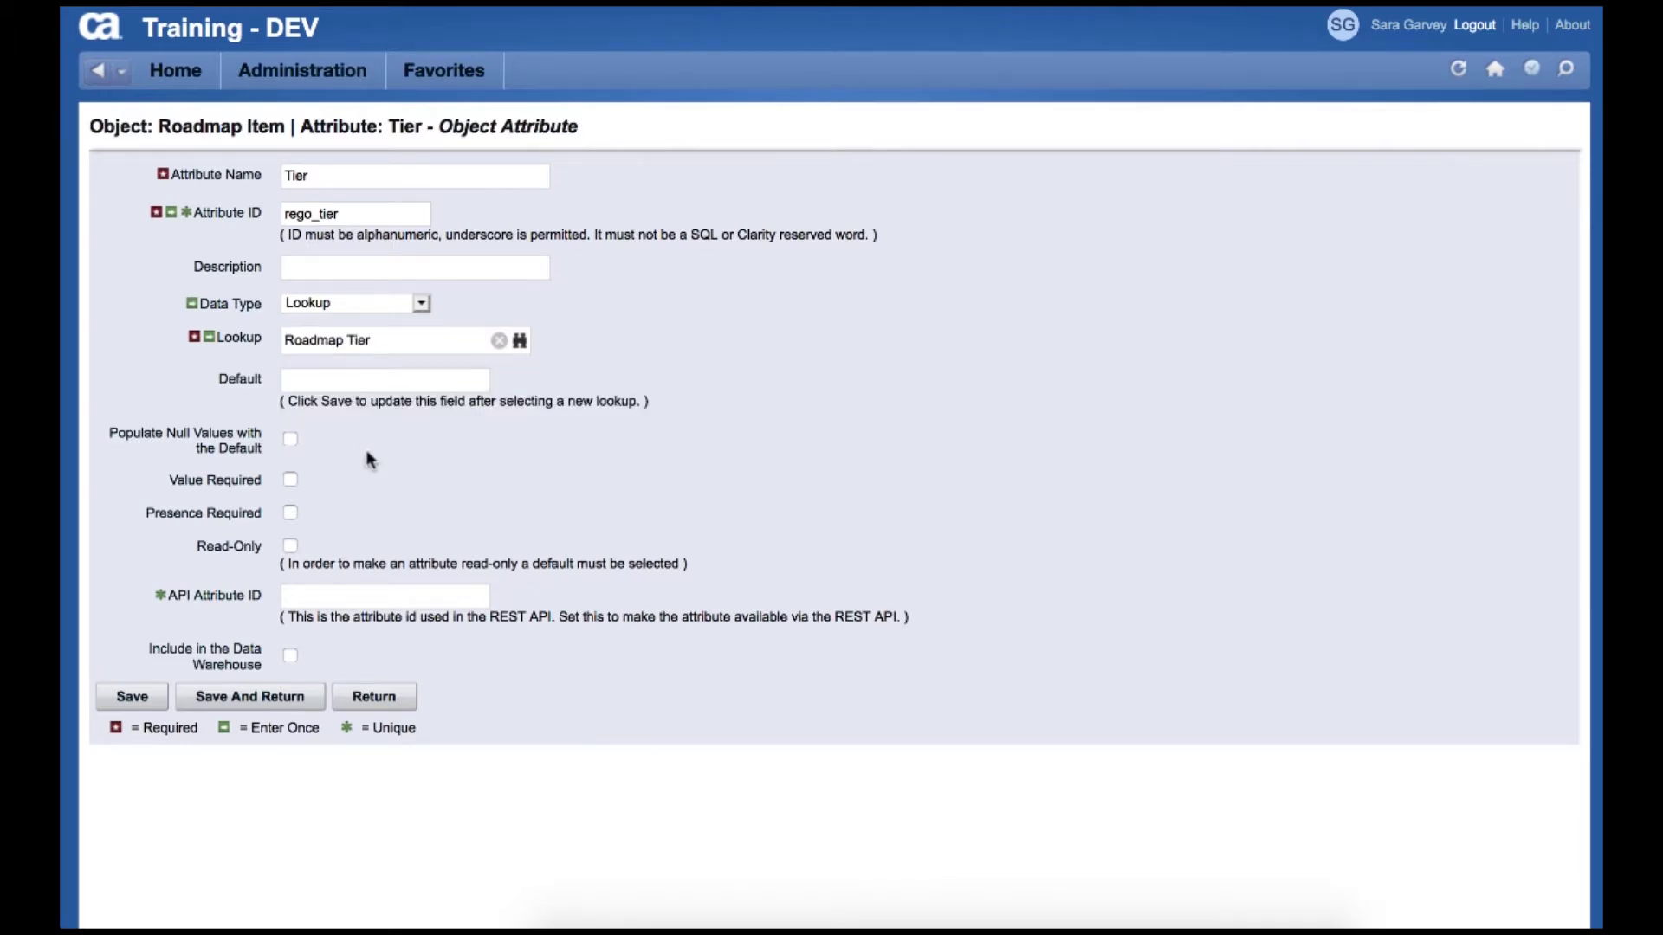
{"action": "left_click", "coordinate": [346, 596]}
{"action": "type", "text": "regotier"}
Step: Save the Tier attribute and map the first display row Blue to the Tier 1 value
{"action": "left_click", "coordinate": [152, 699]}
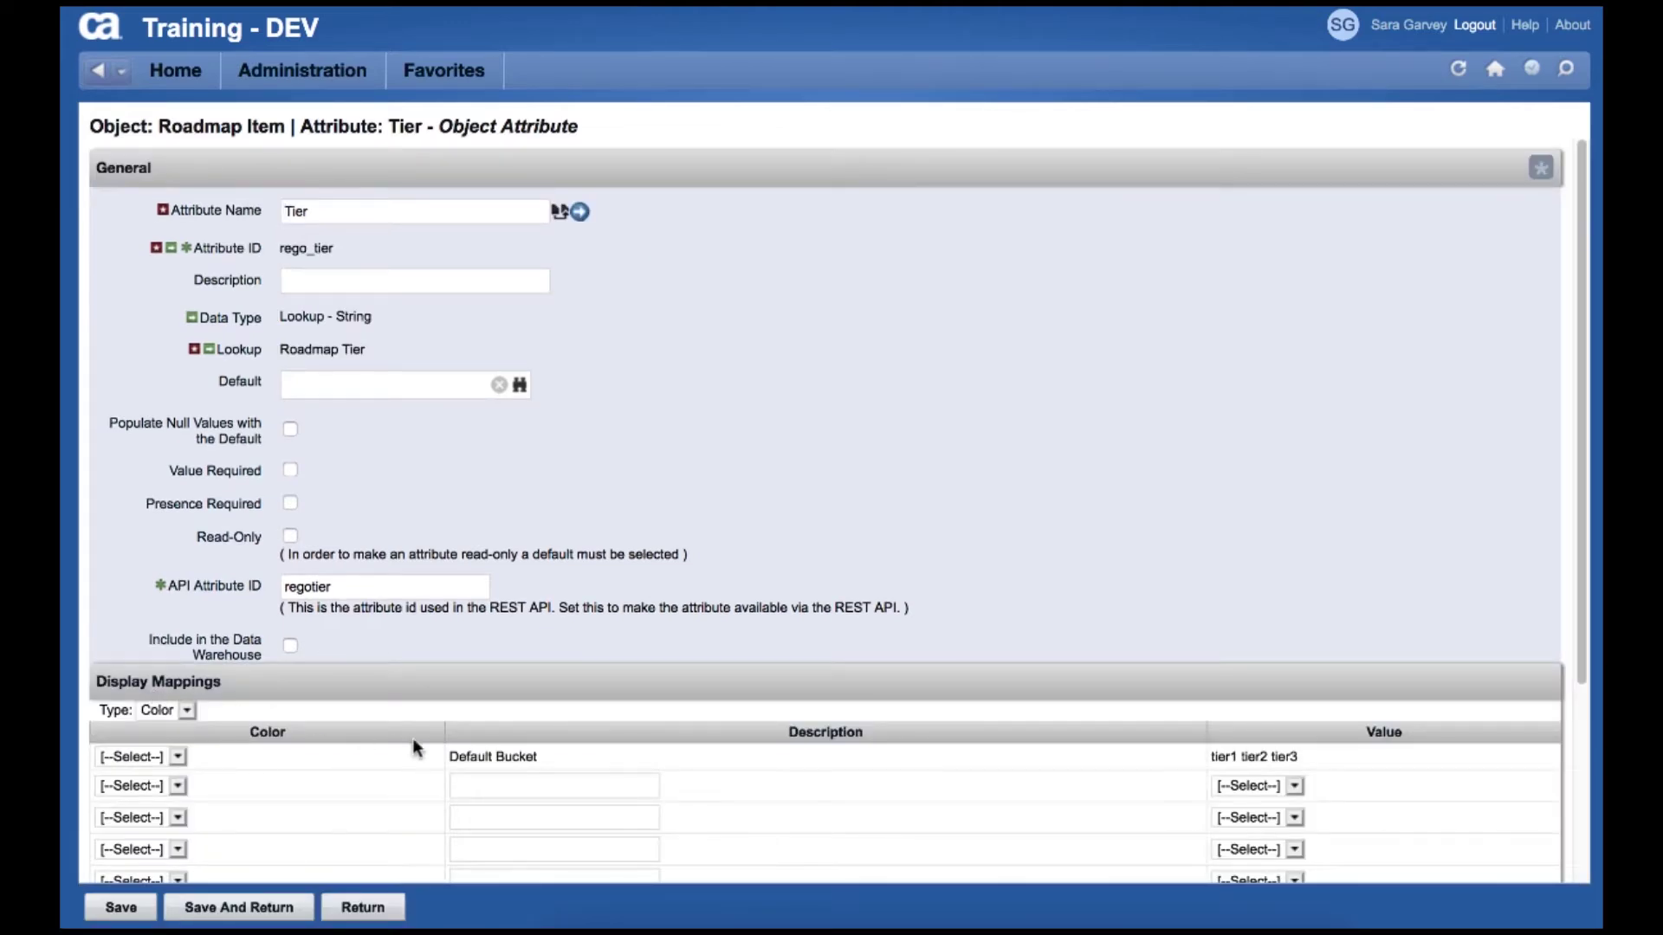
{"action": "scroll", "coordinate": [412, 739], "scroll_direction": "down", "scroll_amount": 3}
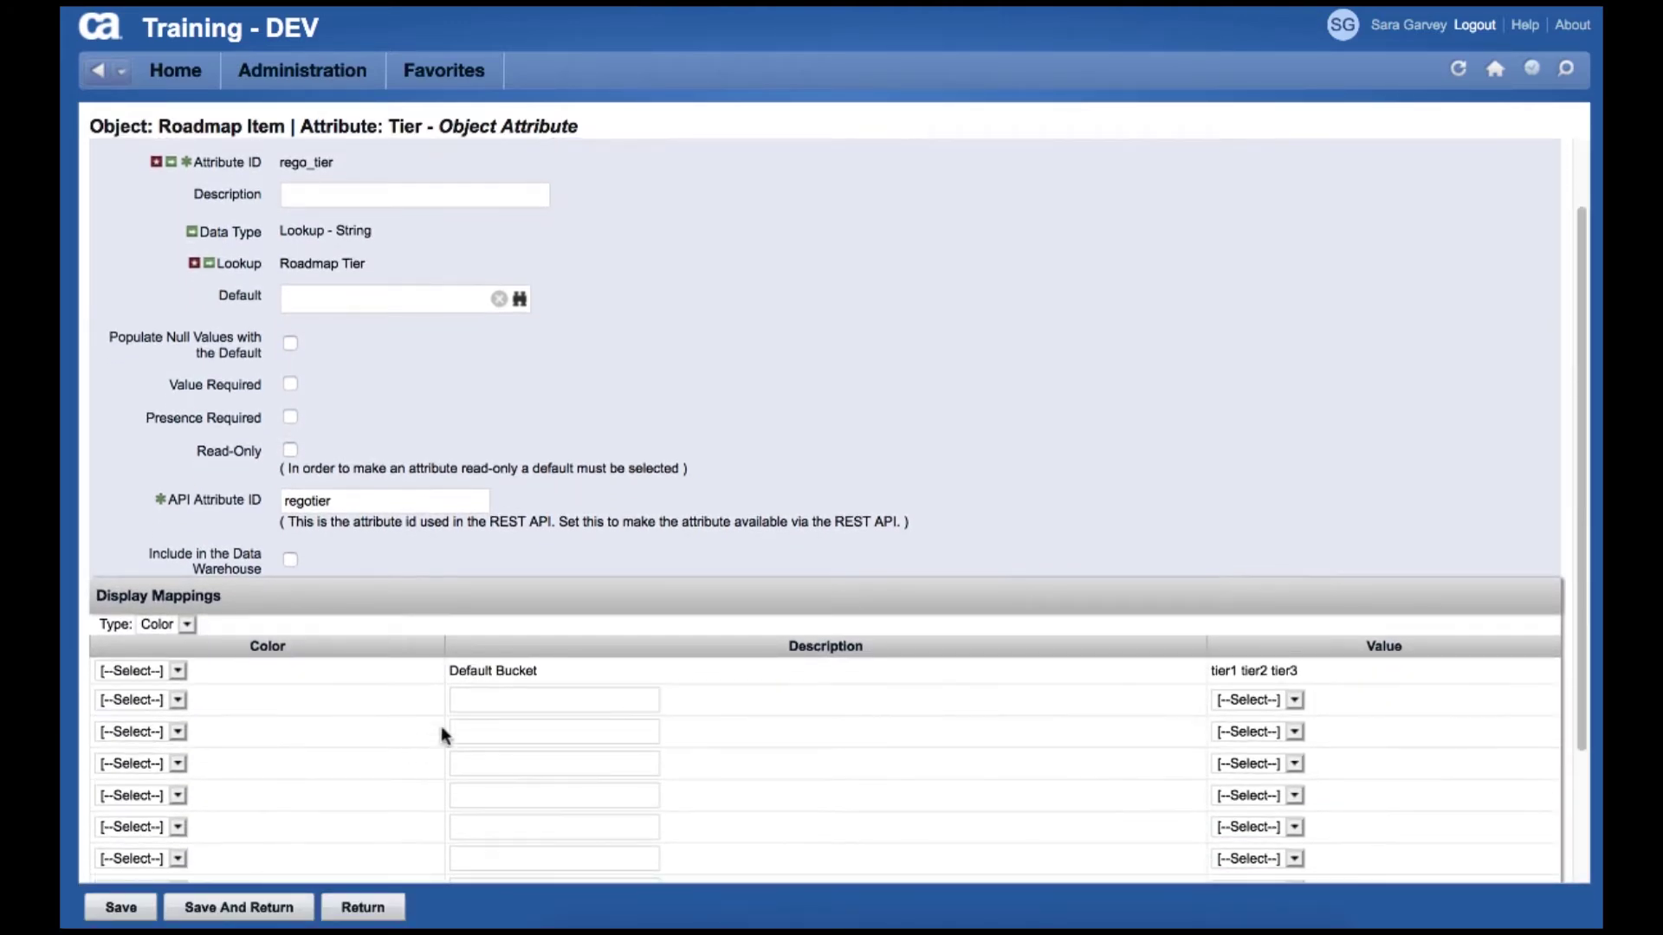
{"action": "left_click", "coordinate": [513, 700]}
{"action": "left_click", "coordinate": [178, 699]}
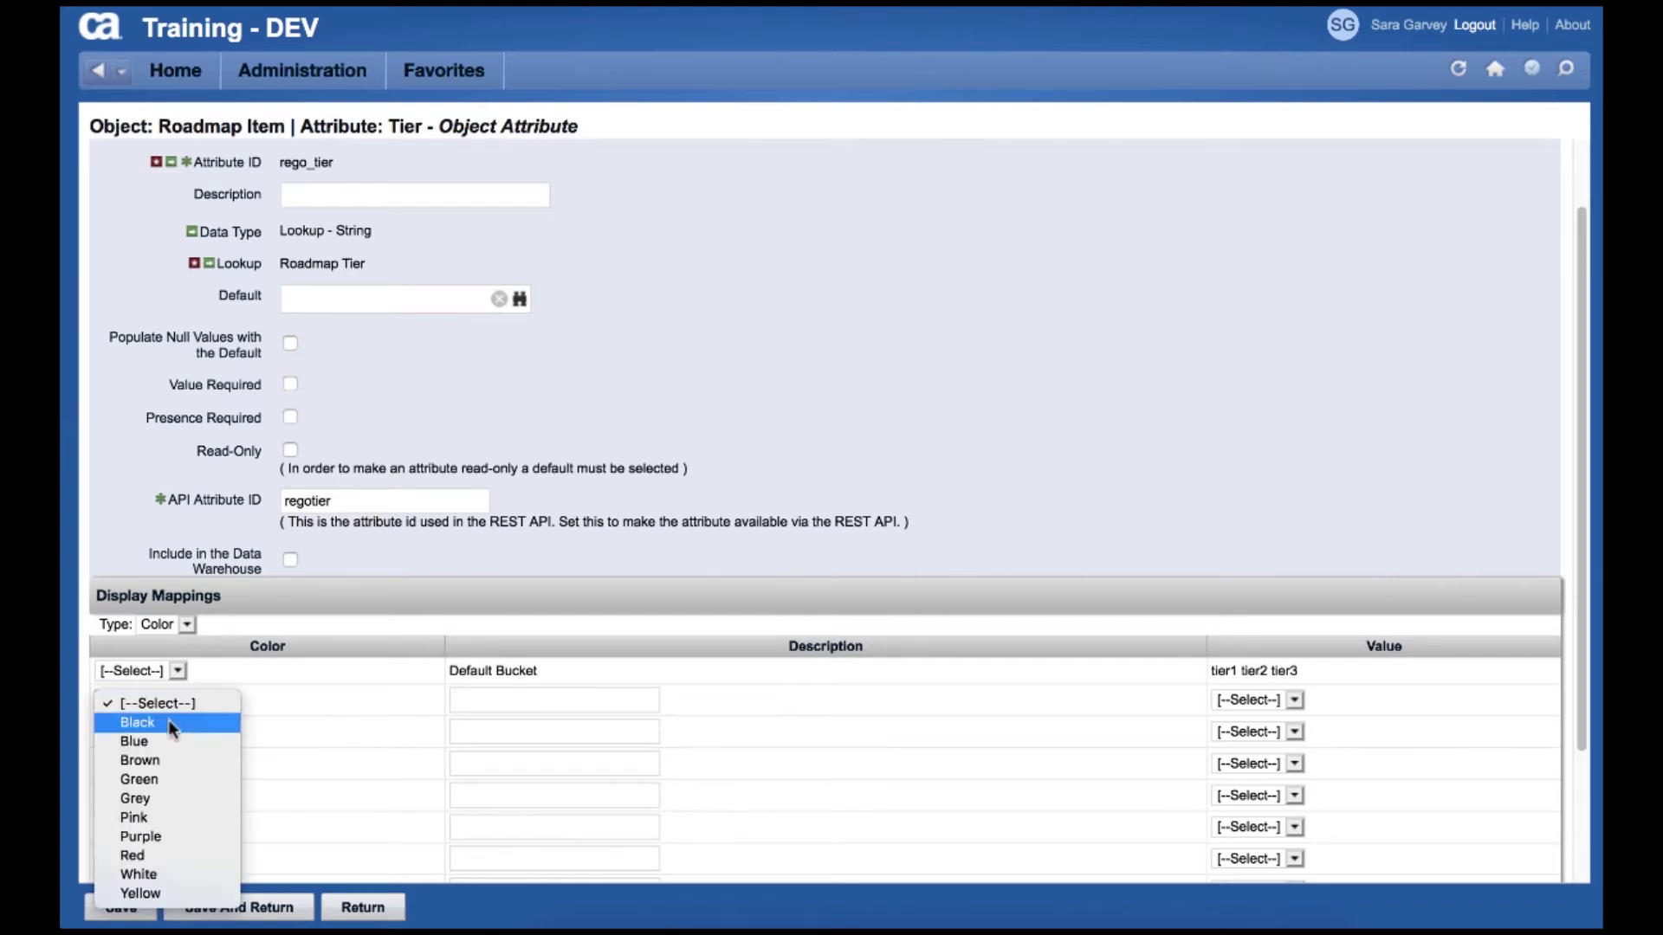
{"action": "left_click", "coordinate": [164, 742]}
{"action": "left_click", "coordinate": [520, 700]}
{"action": "type", "text": "T"}
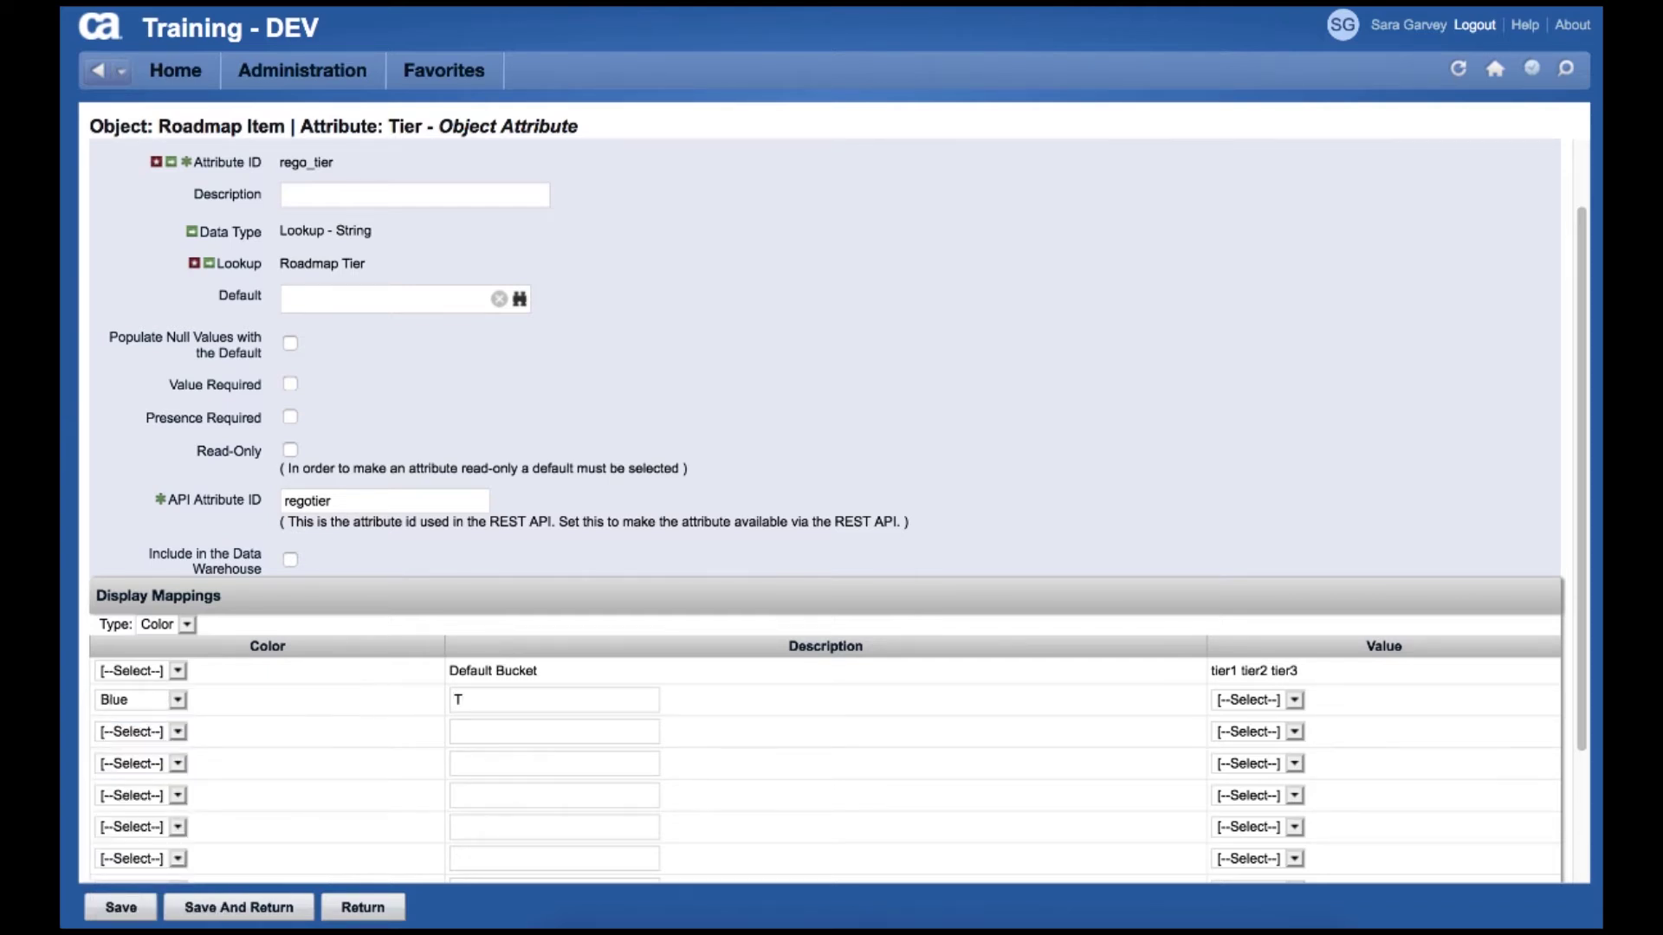
{"action": "type", "text": "ier 1"}
{"action": "left_click", "coordinate": [1296, 700]}
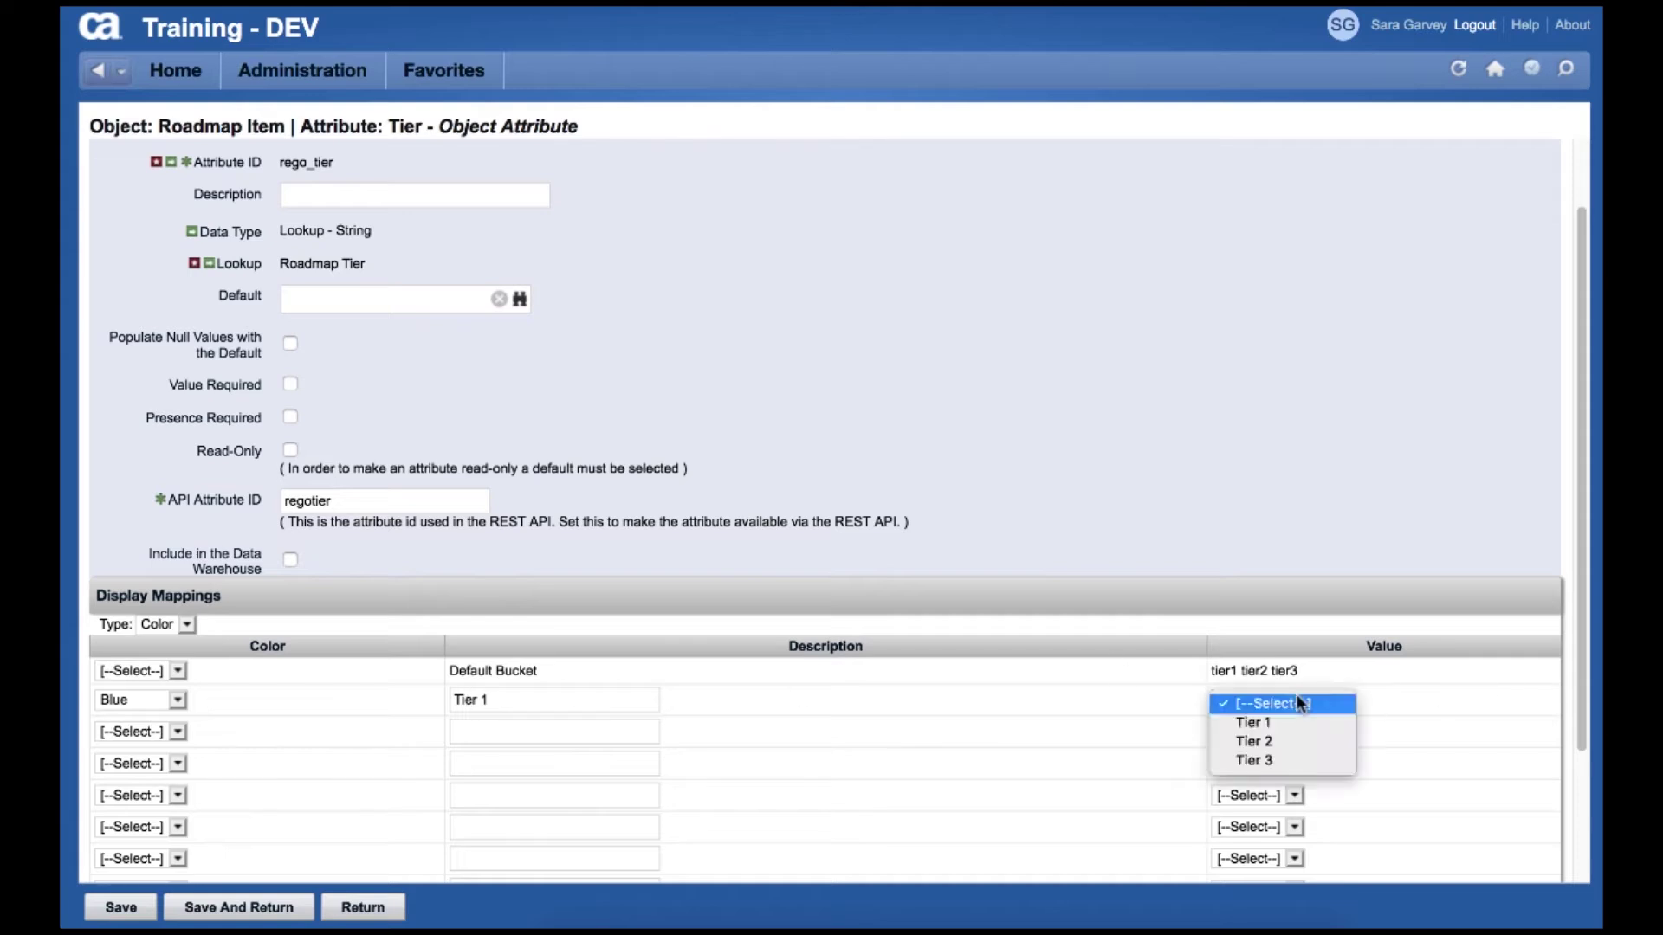
{"action": "left_click", "coordinate": [1254, 722]}
Step: Map the second display row Grey with its description to the Tier 2 value
{"action": "left_click", "coordinate": [154, 734]}
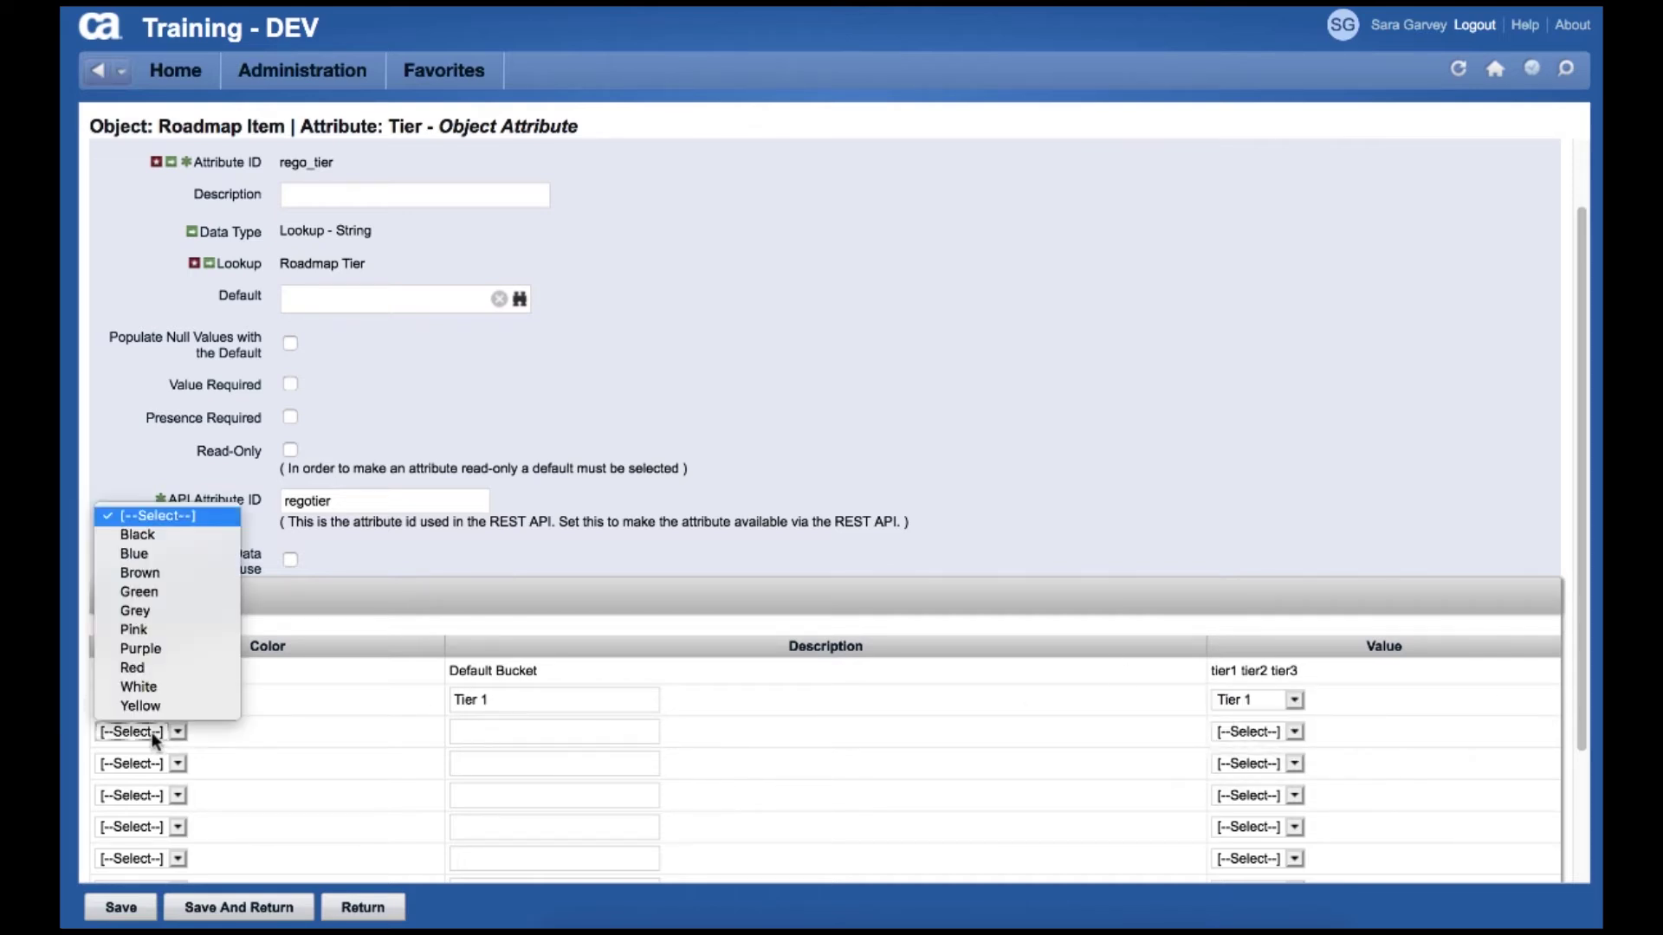
{"action": "left_click", "coordinate": [159, 684]}
{"action": "left_click", "coordinate": [153, 734]}
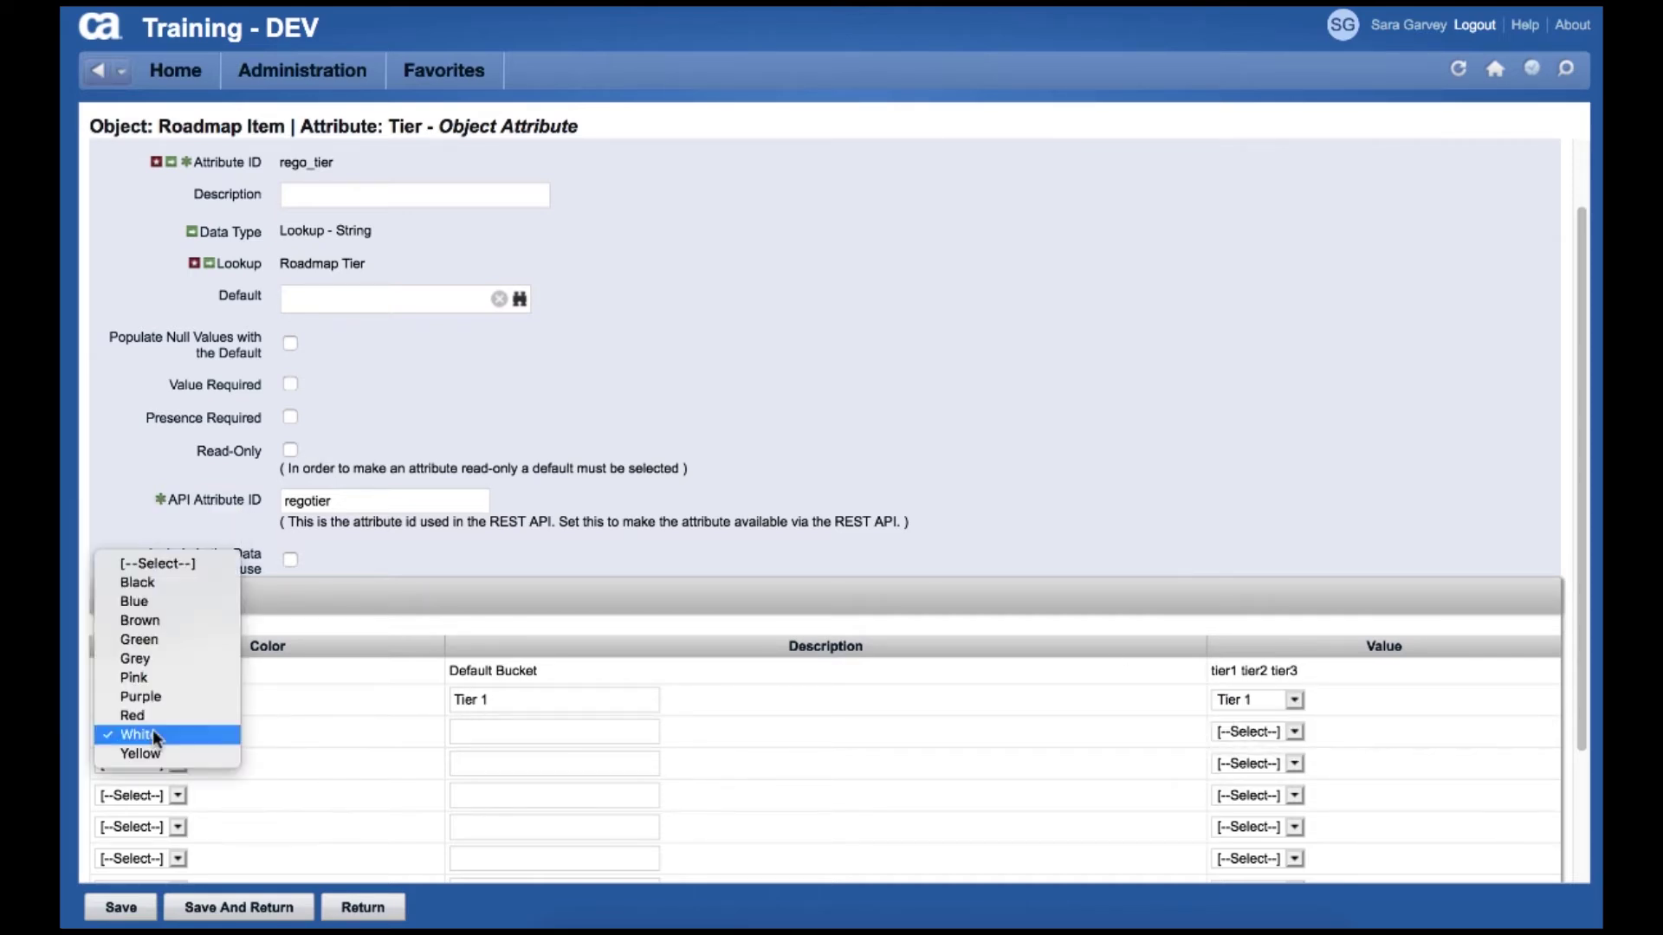
{"action": "left_click", "coordinate": [149, 658]}
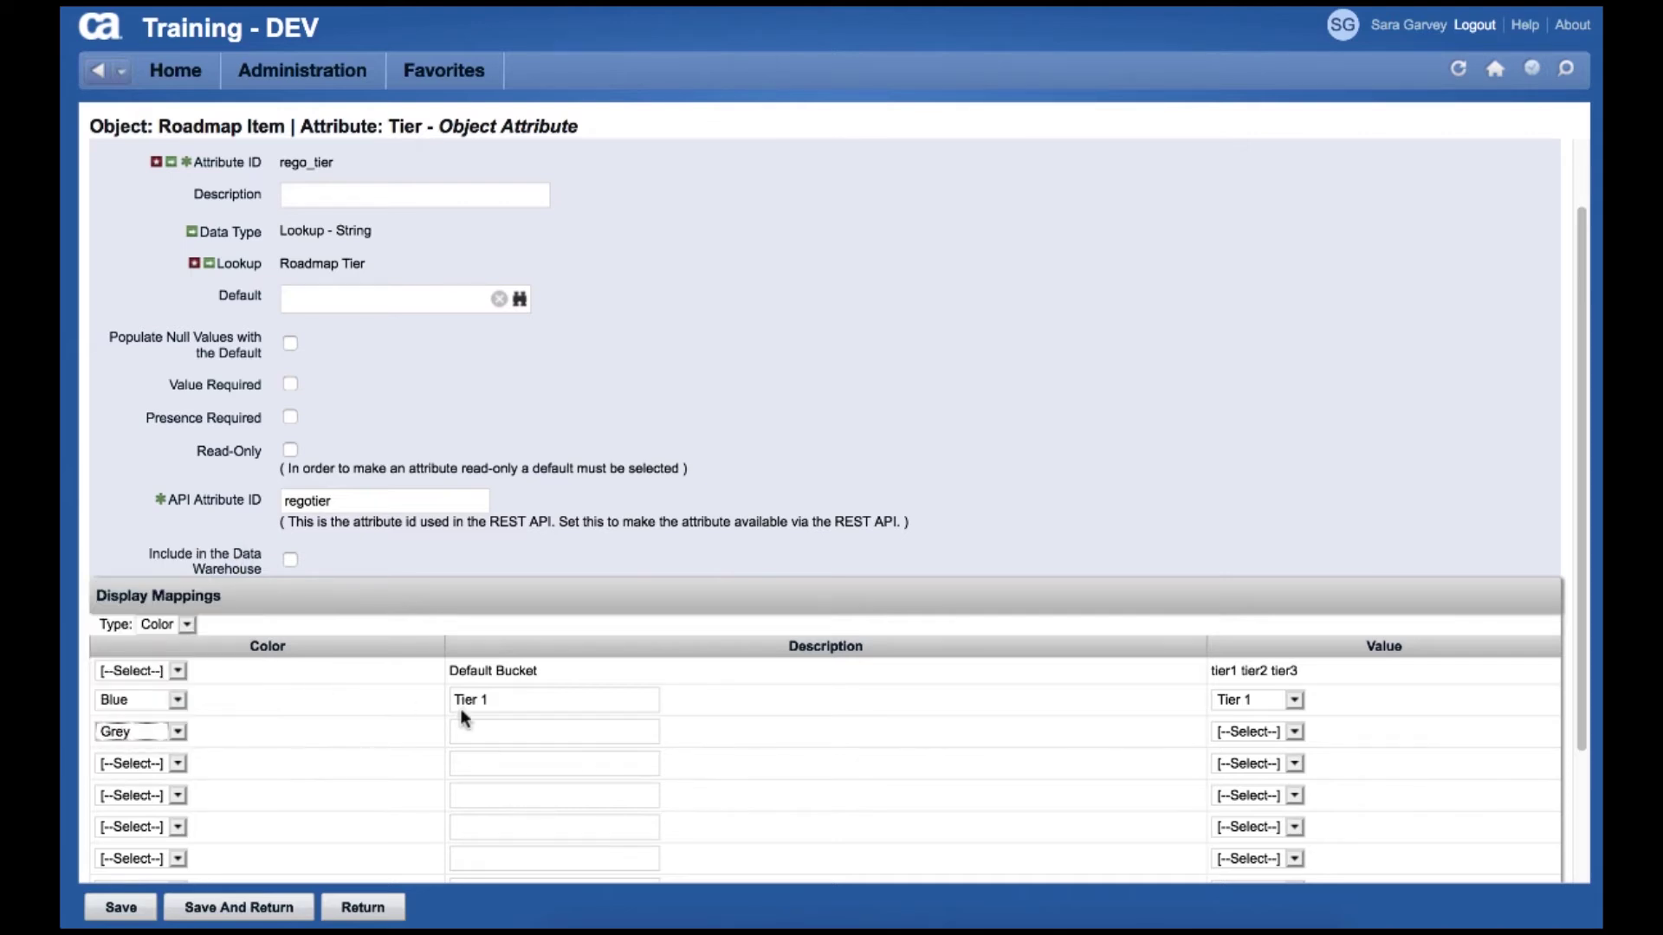
{"action": "left_click", "coordinate": [463, 732]}
{"action": "type", "text": "Tier 2"}
{"action": "left_click", "coordinate": [1246, 731]}
{"action": "left_click", "coordinate": [1241, 766]}
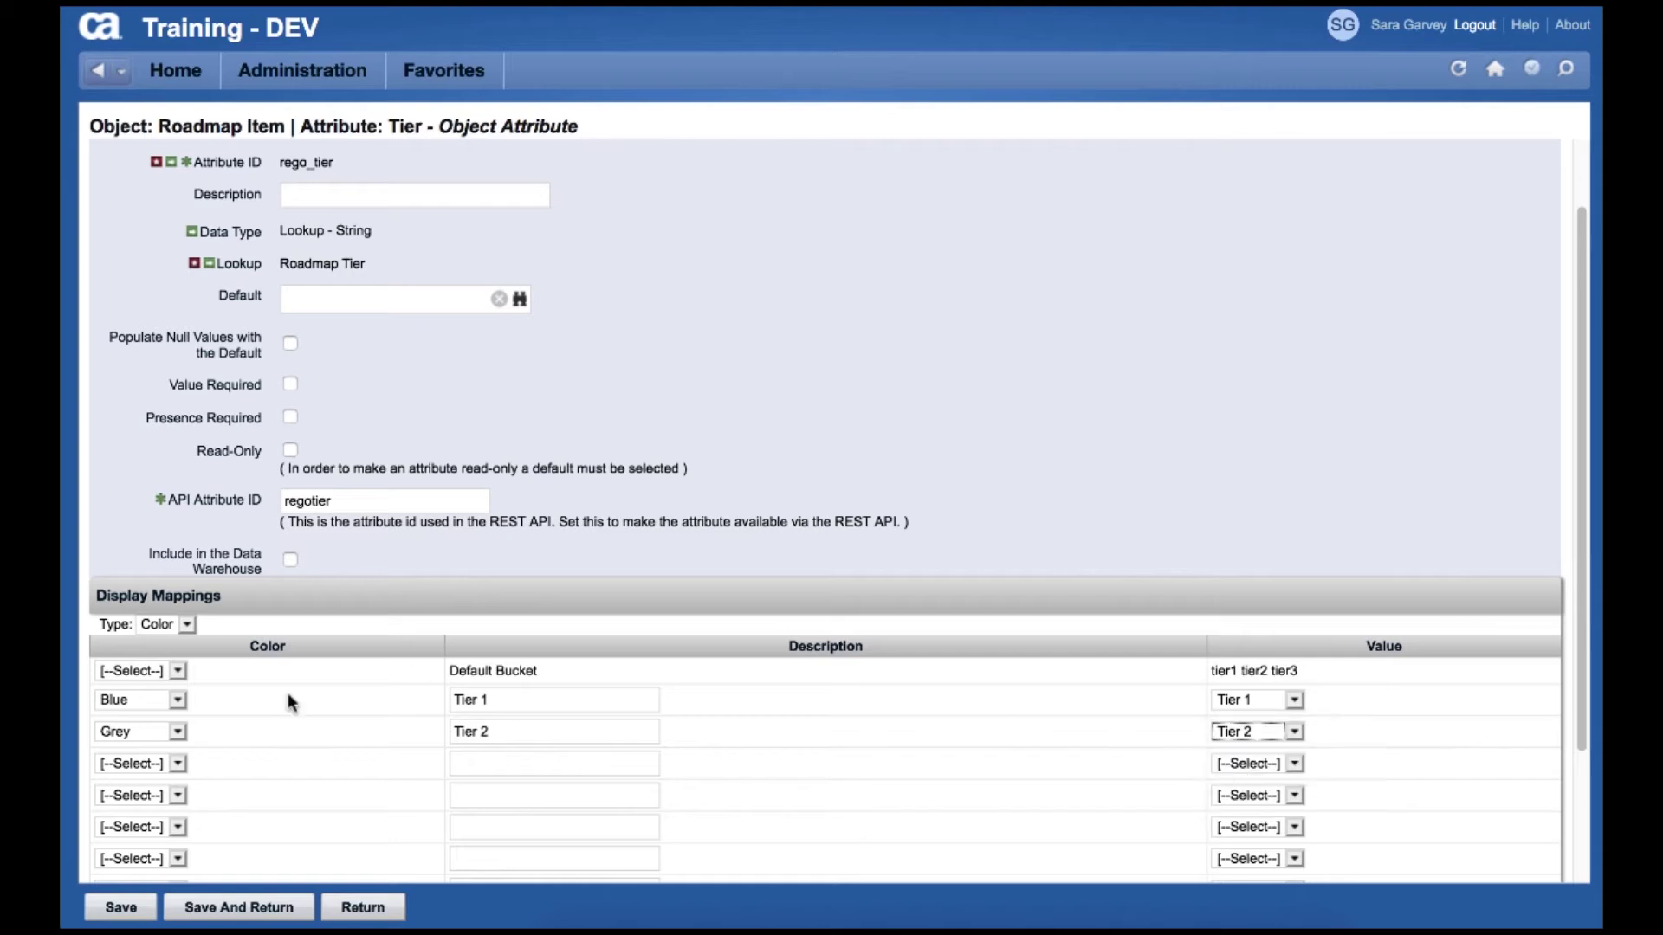
Step: Map the third row Green to Tier 3, then save and return to the attribute list
{"action": "left_click", "coordinate": [153, 762]}
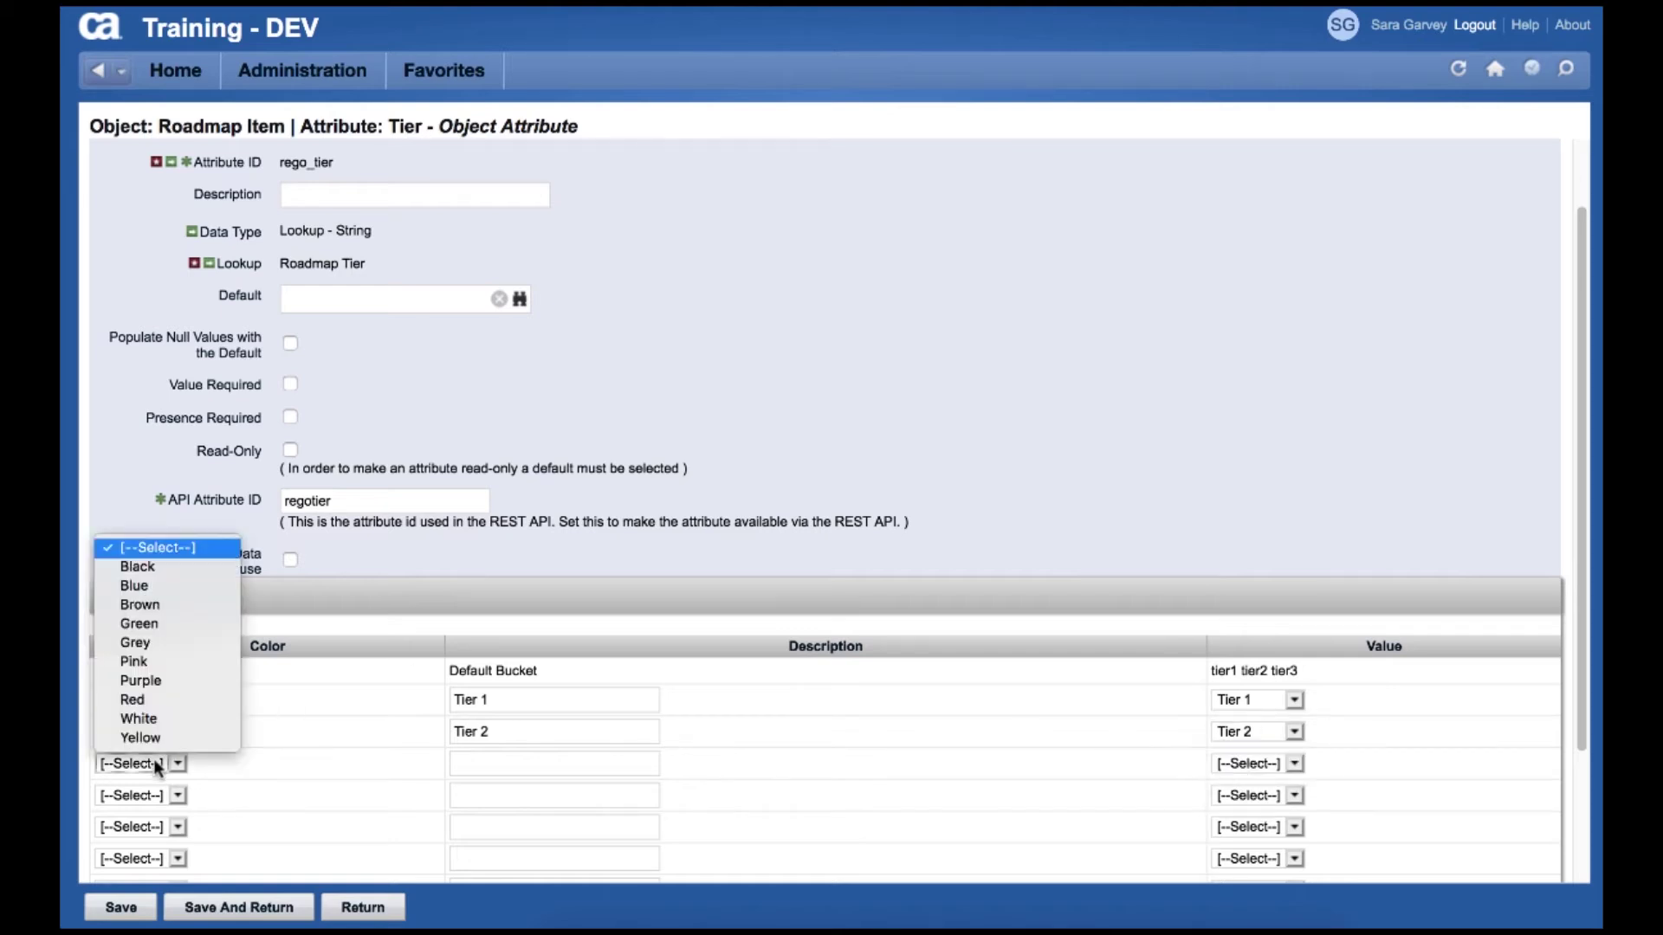
{"action": "left_click", "coordinate": [150, 621]}
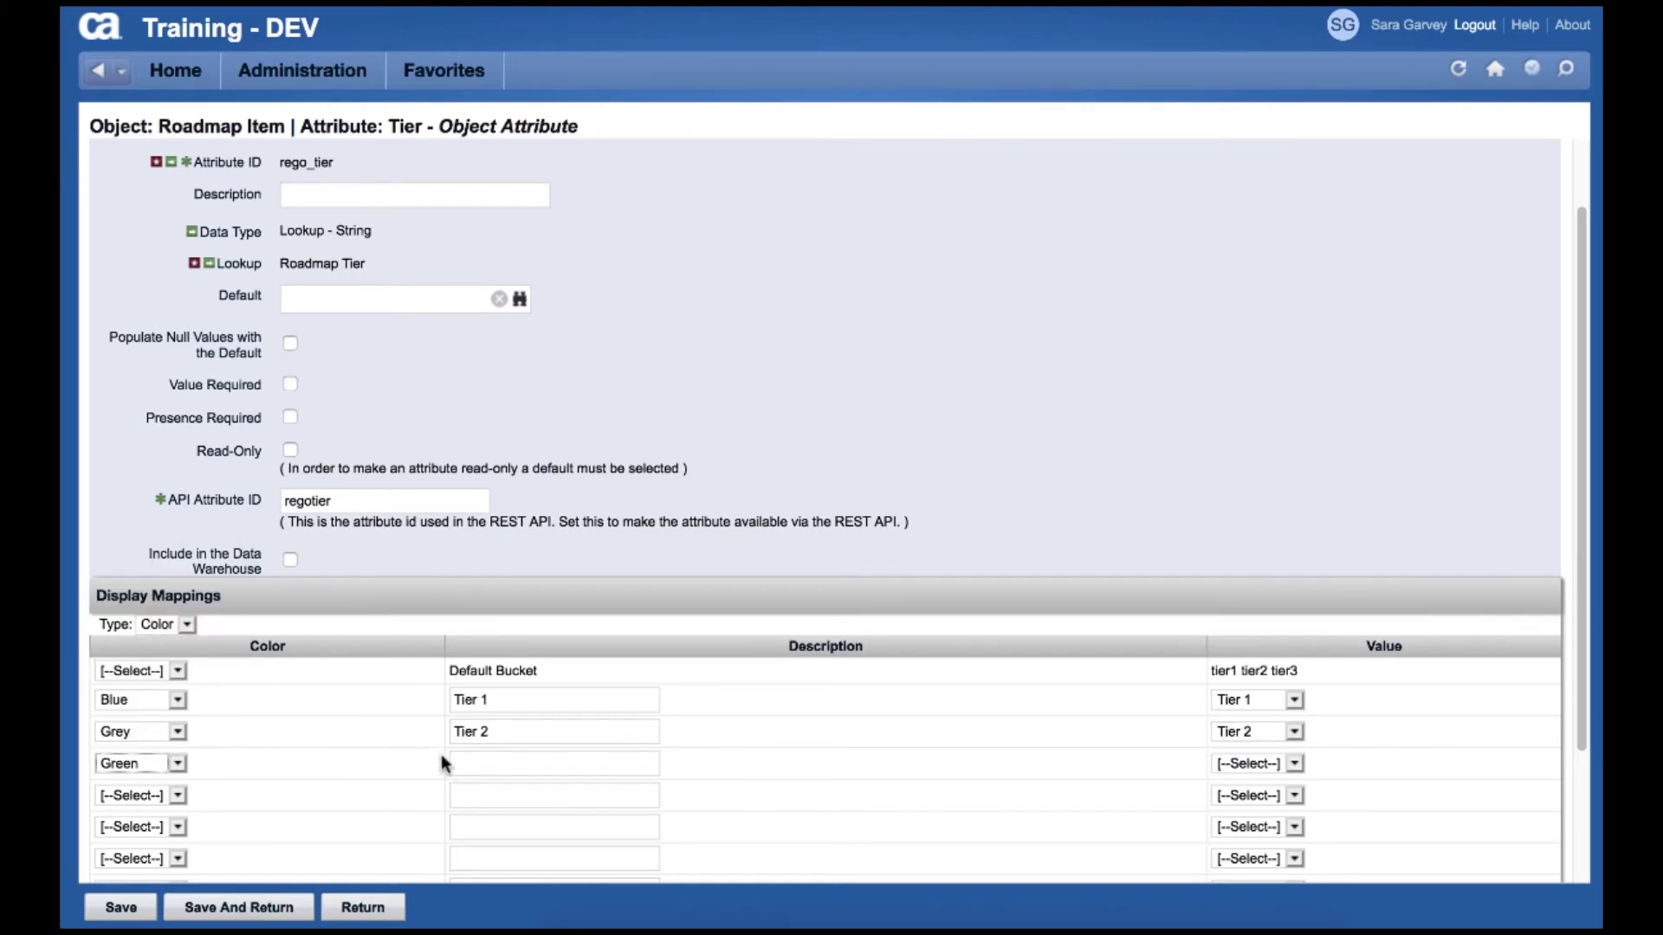
{"action": "left_click", "coordinate": [477, 760]}
{"action": "type", "text": "Tier 3"}
{"action": "left_click", "coordinate": [1274, 764]}
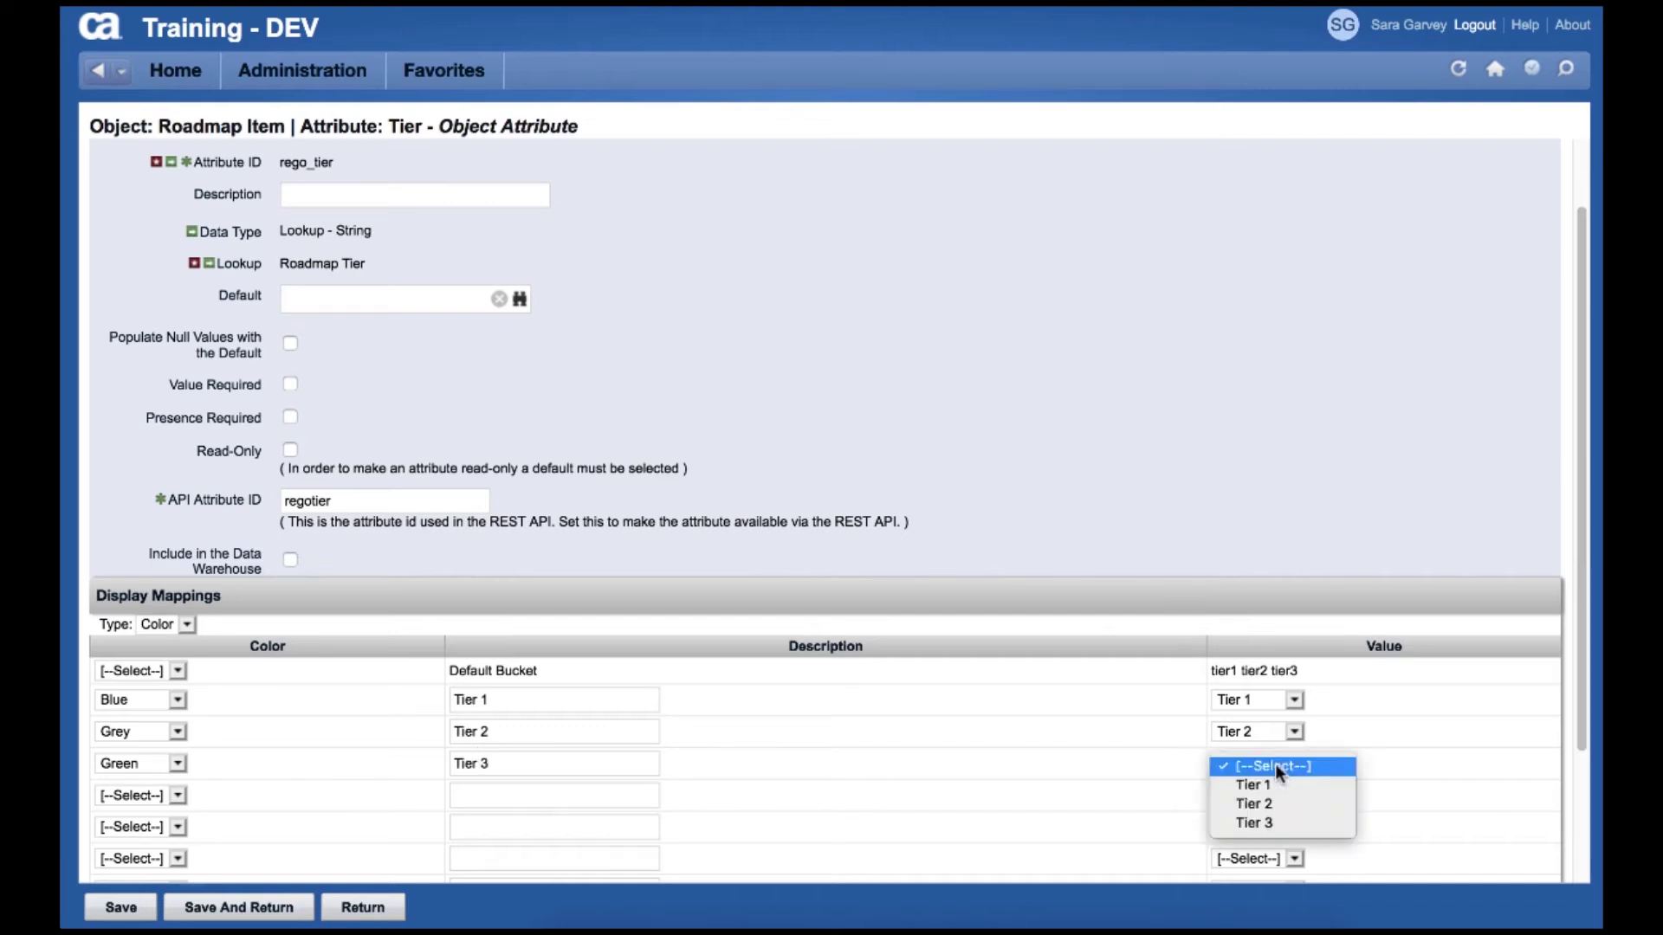
{"action": "left_click", "coordinate": [1252, 819]}
{"action": "left_click", "coordinate": [267, 913]}
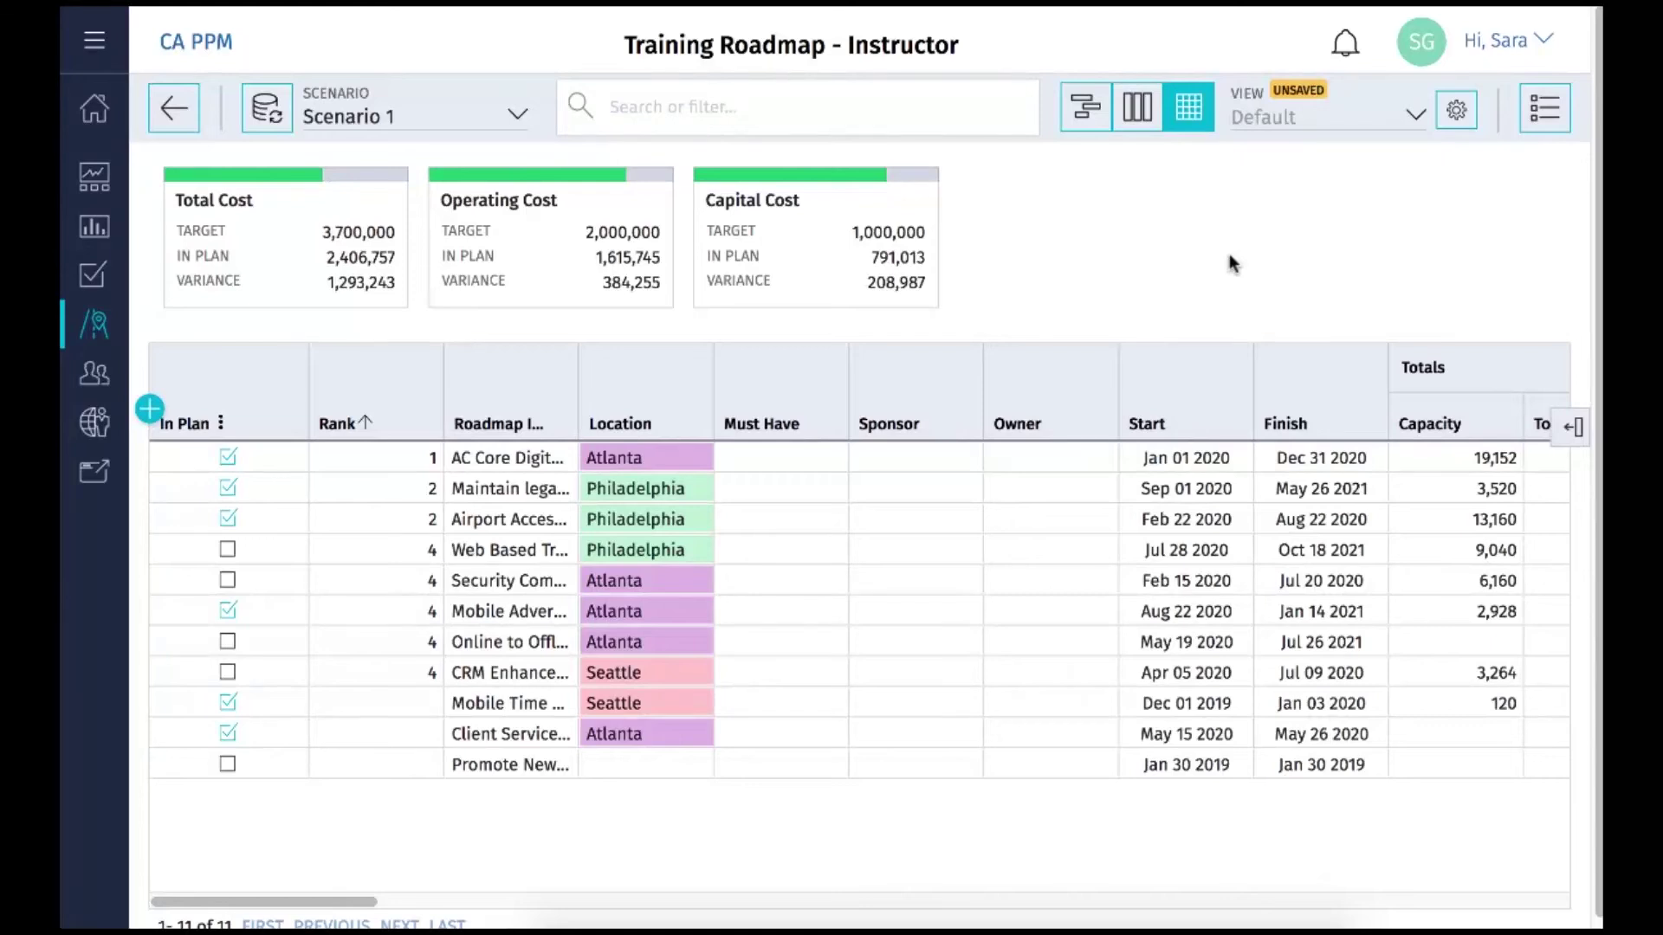
Step: From the Column Panel, drag Tier into the roadmap grid right after Location
{"action": "left_click", "coordinate": [1572, 426]}
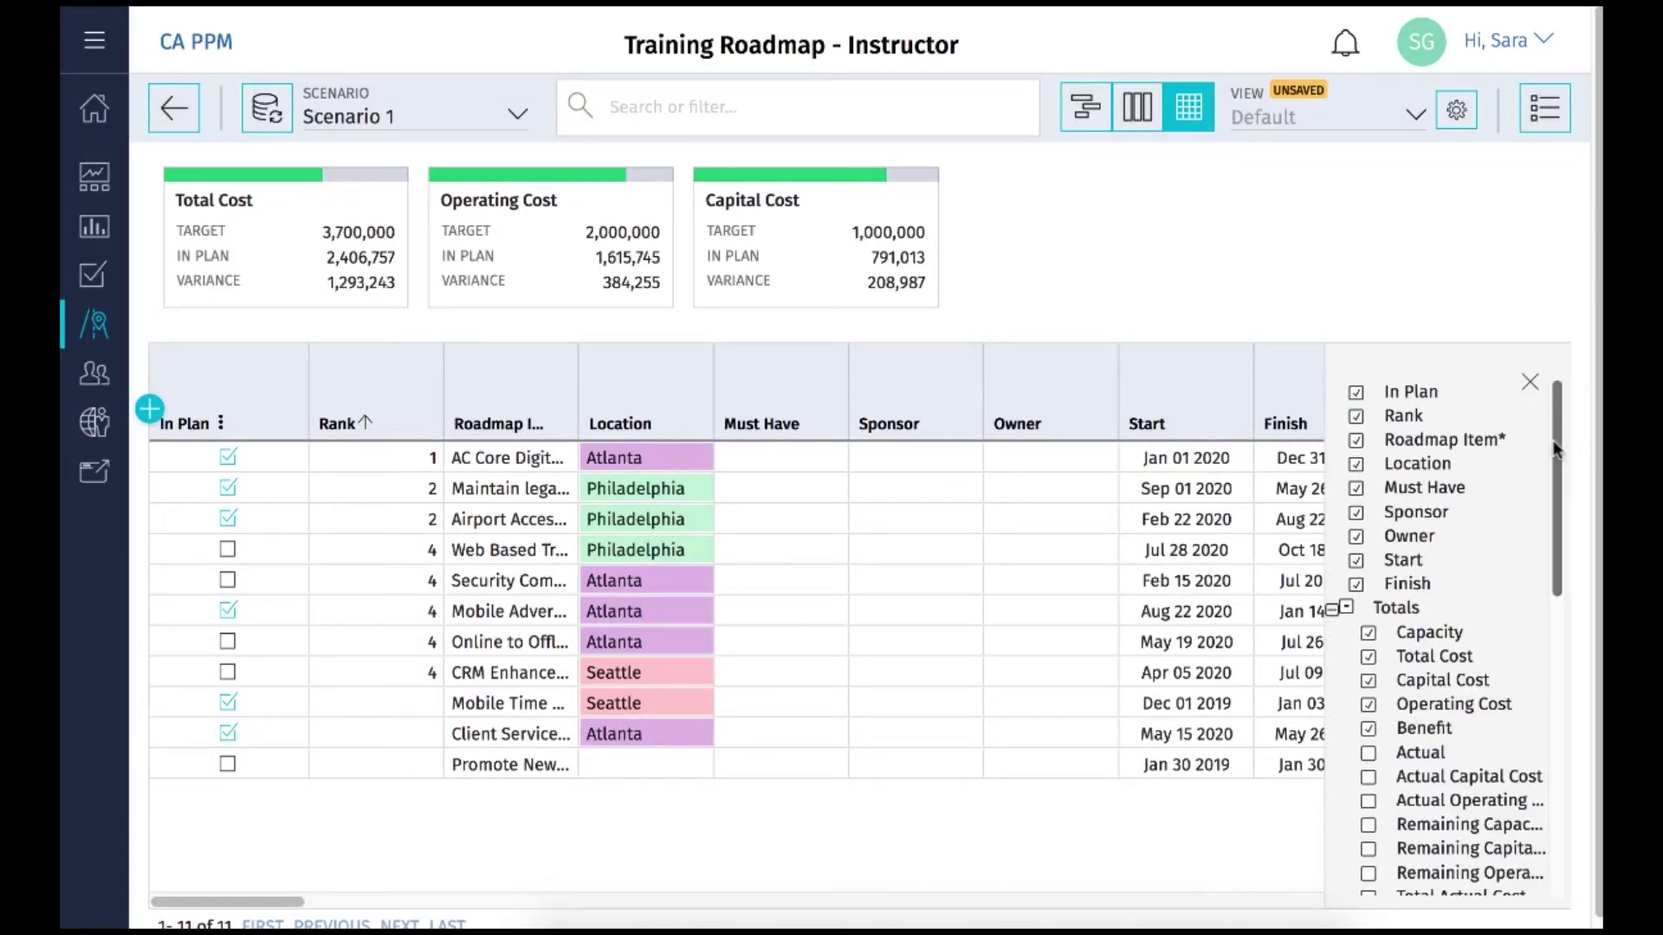
{"action": "left_click_drag", "start_coordinate": [1554, 448], "coordinate": [1536, 695]}
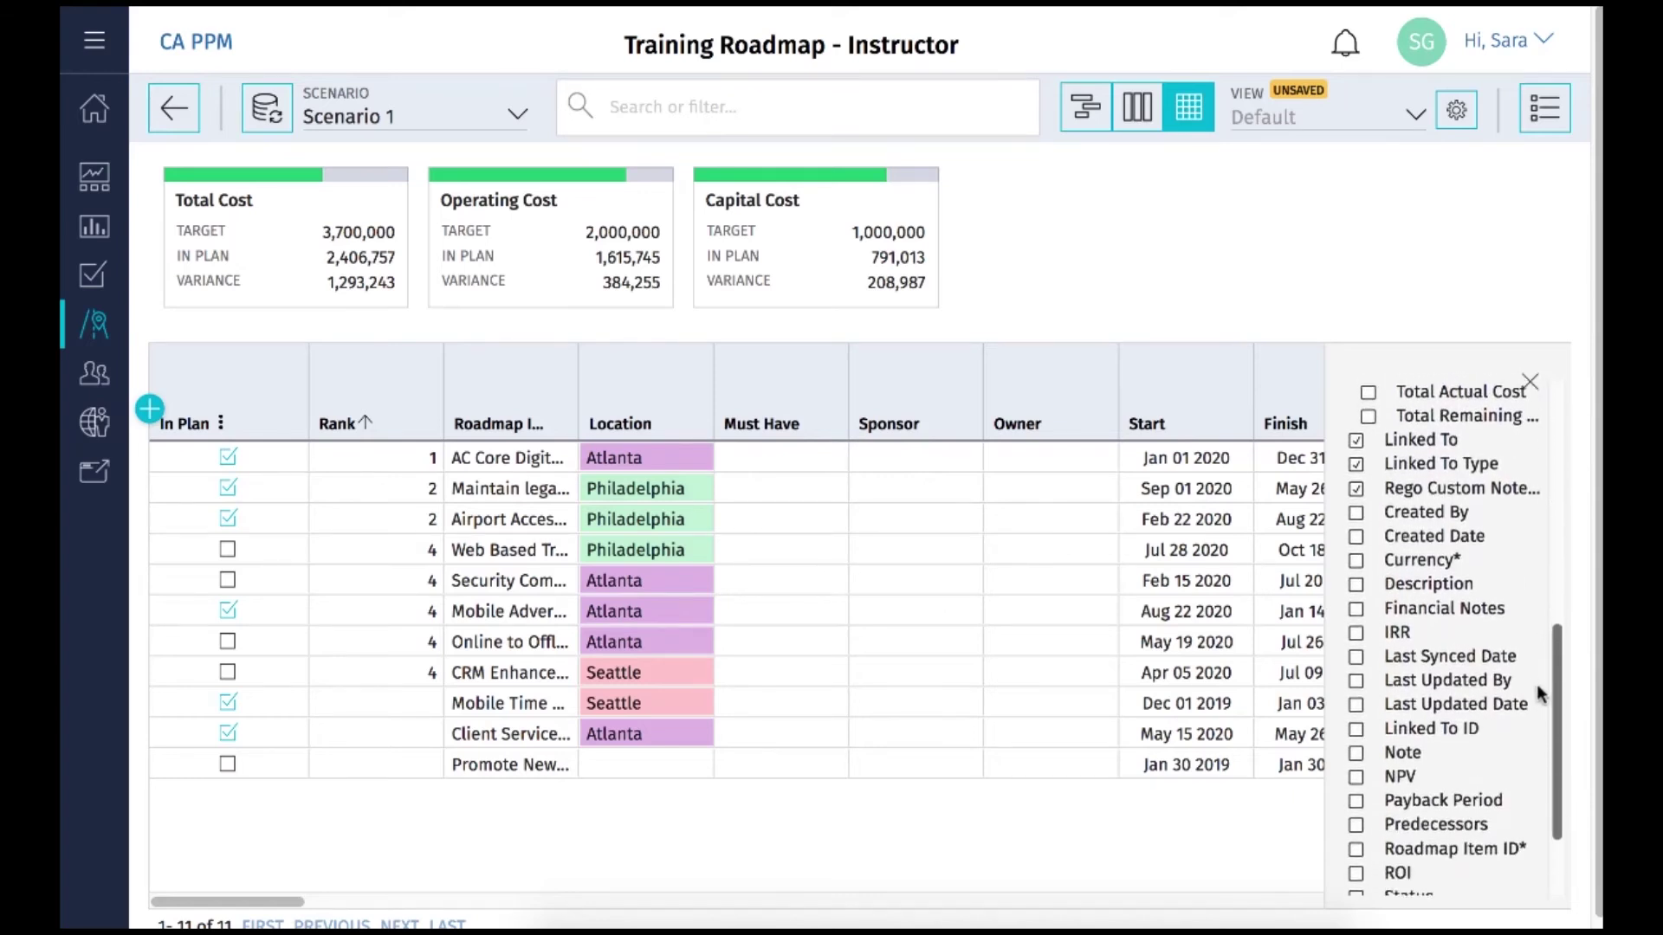
{"action": "left_click_drag", "start_coordinate": [1538, 694], "coordinate": [1543, 753]}
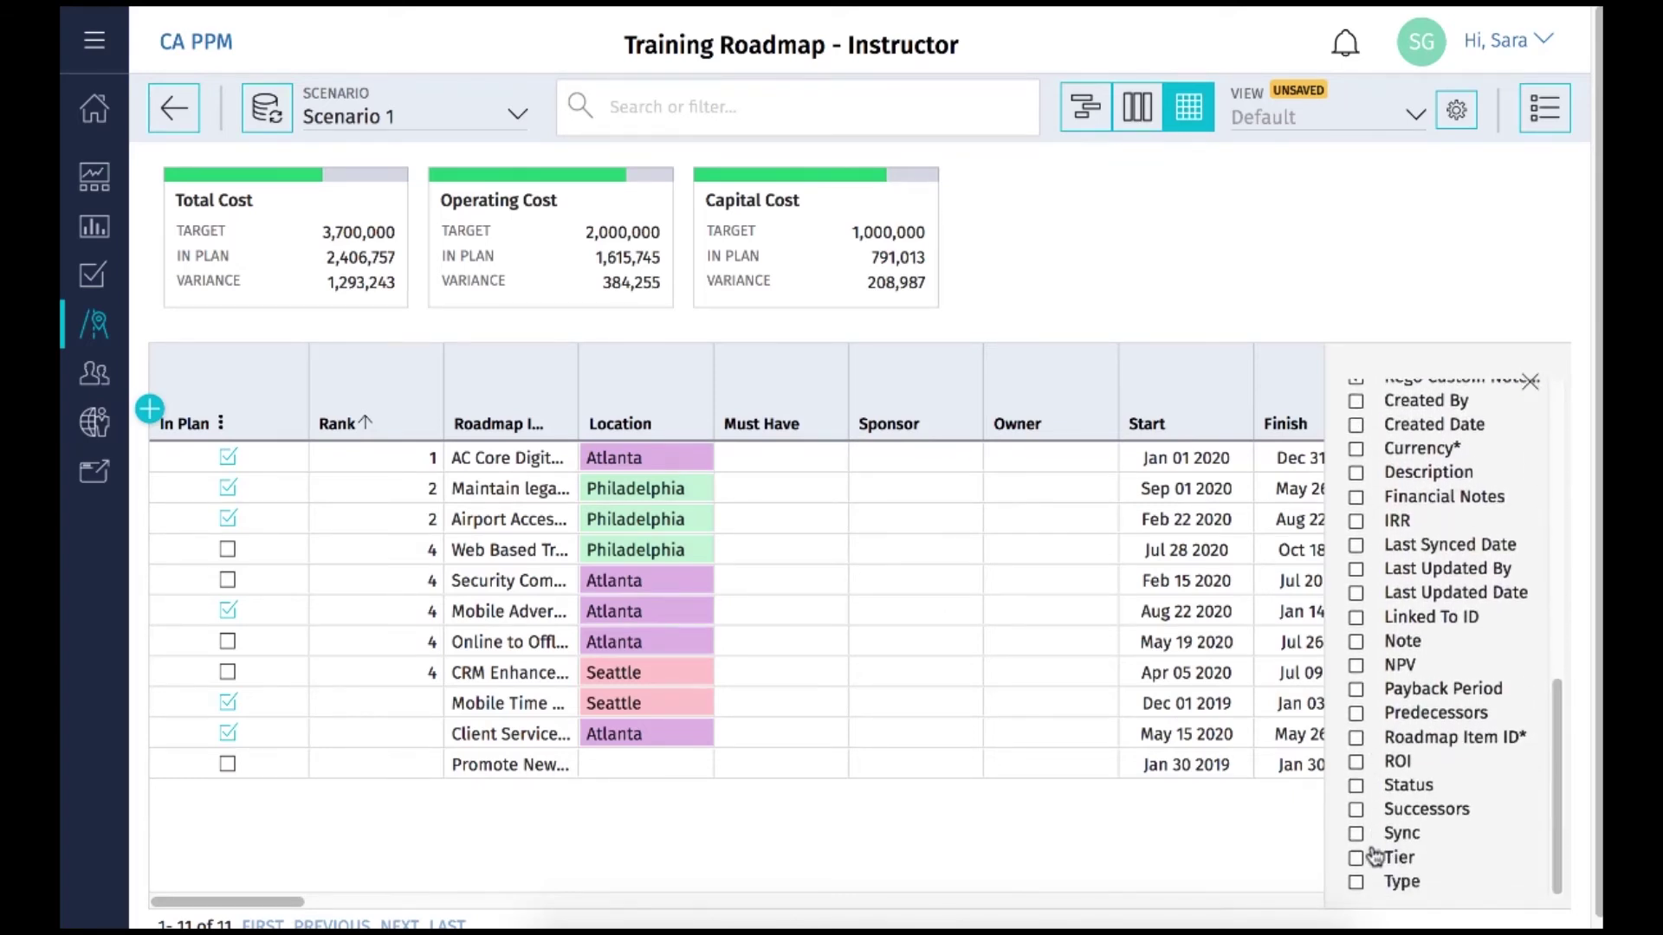
{"action": "left_click_drag", "start_coordinate": [1372, 857], "coordinate": [751, 410]}
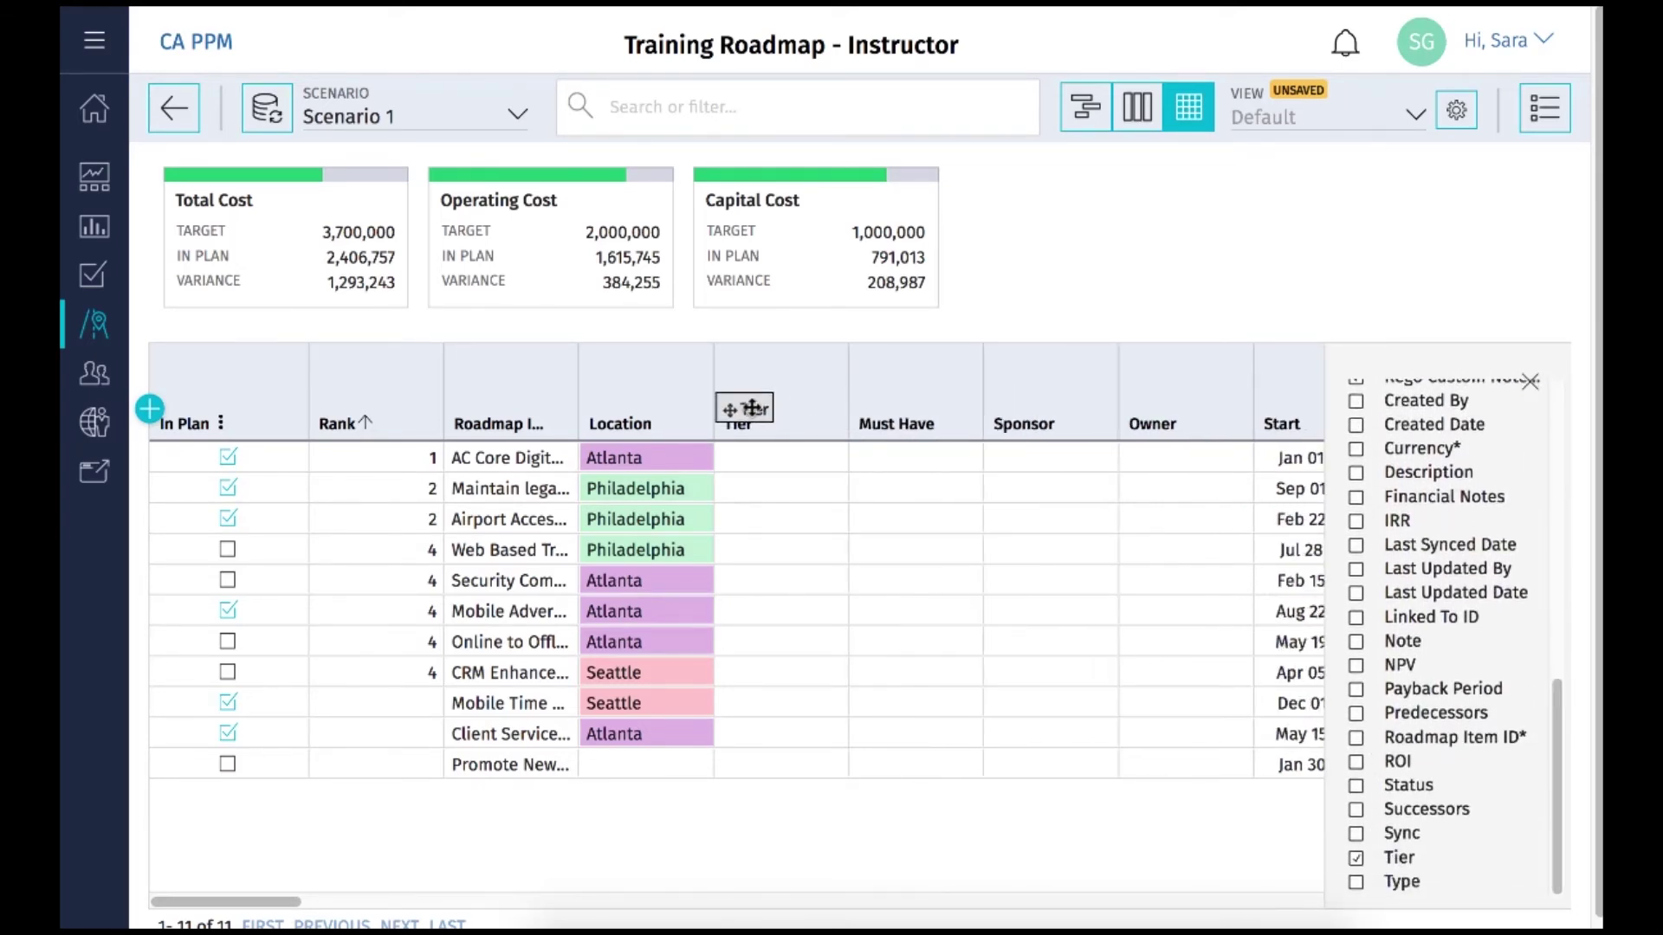
Step: Set the first three items' Tier cells to Tier 1, Tier 2 and Tier 3
{"action": "left_click", "coordinate": [767, 465]}
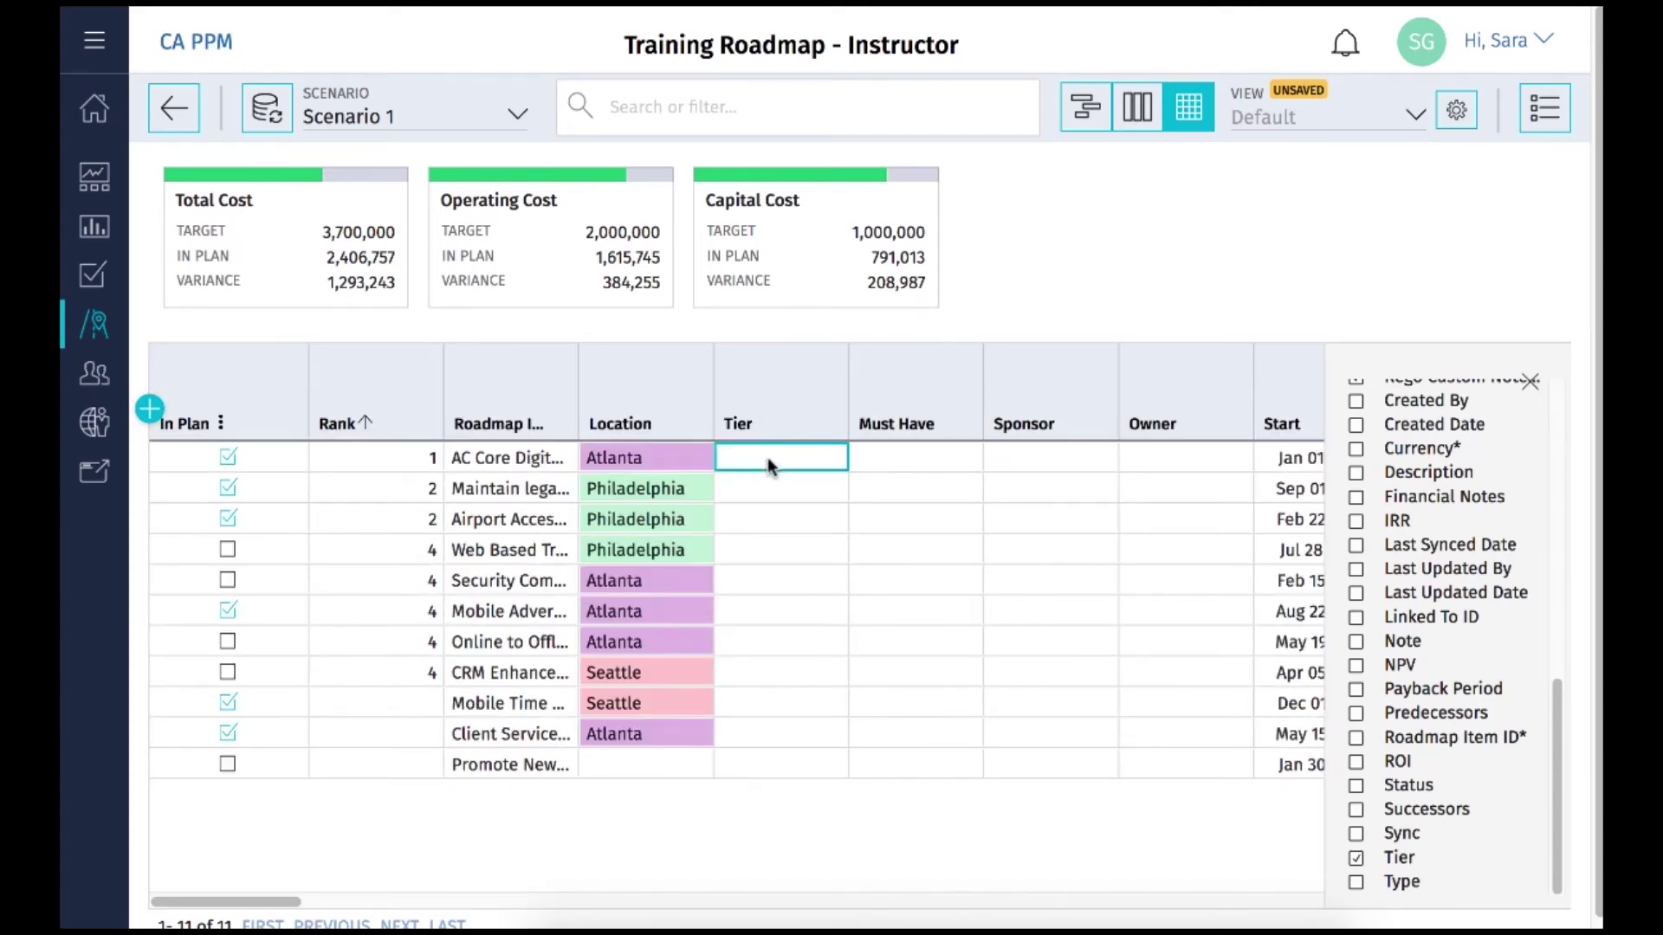
{"action": "left_click", "coordinate": [768, 465]}
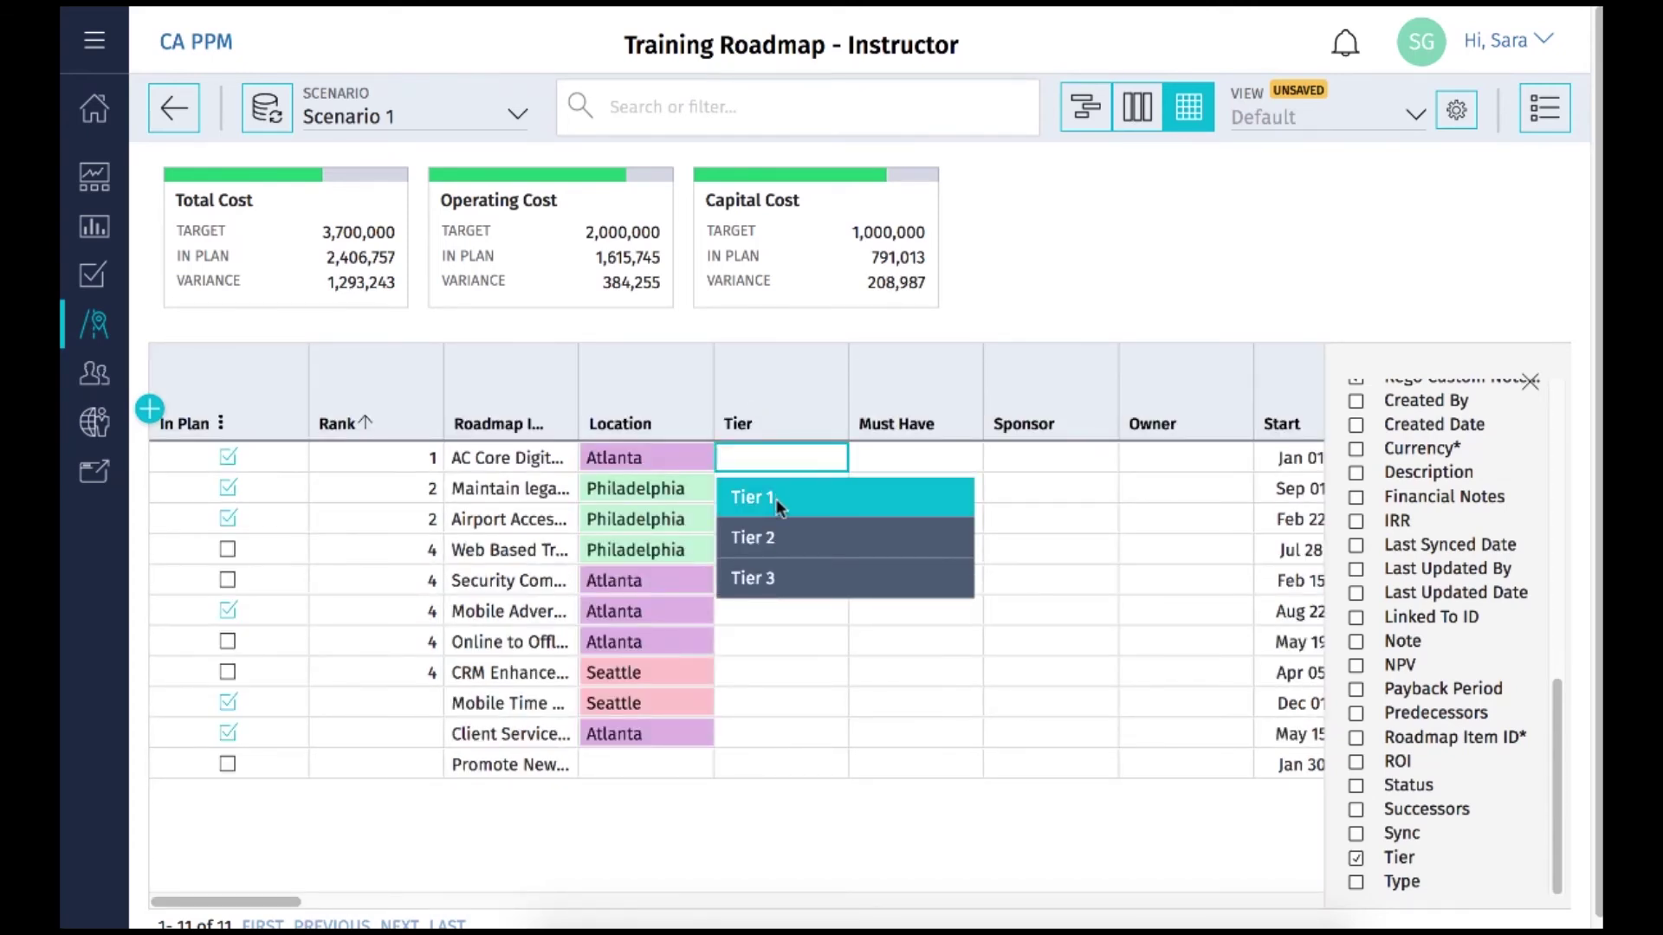
{"action": "left_click", "coordinate": [776, 499]}
{"action": "left_click", "coordinate": [793, 492]}
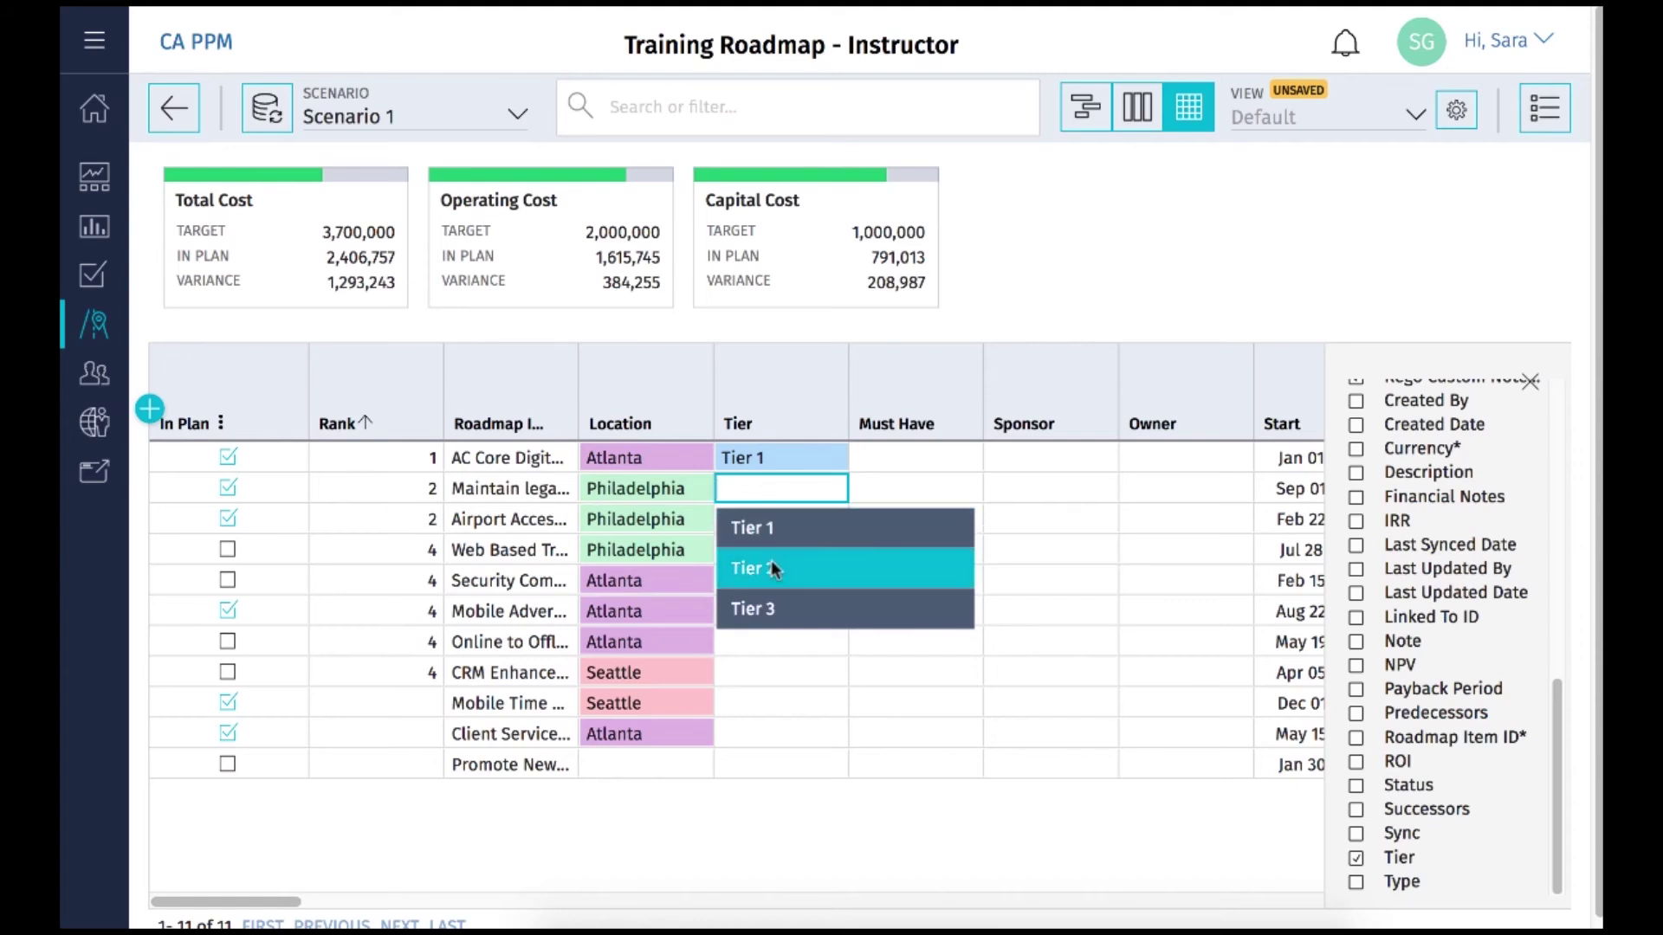
{"action": "left_click", "coordinate": [770, 564]}
{"action": "left_click", "coordinate": [807, 523]}
{"action": "left_click", "coordinate": [812, 614]}
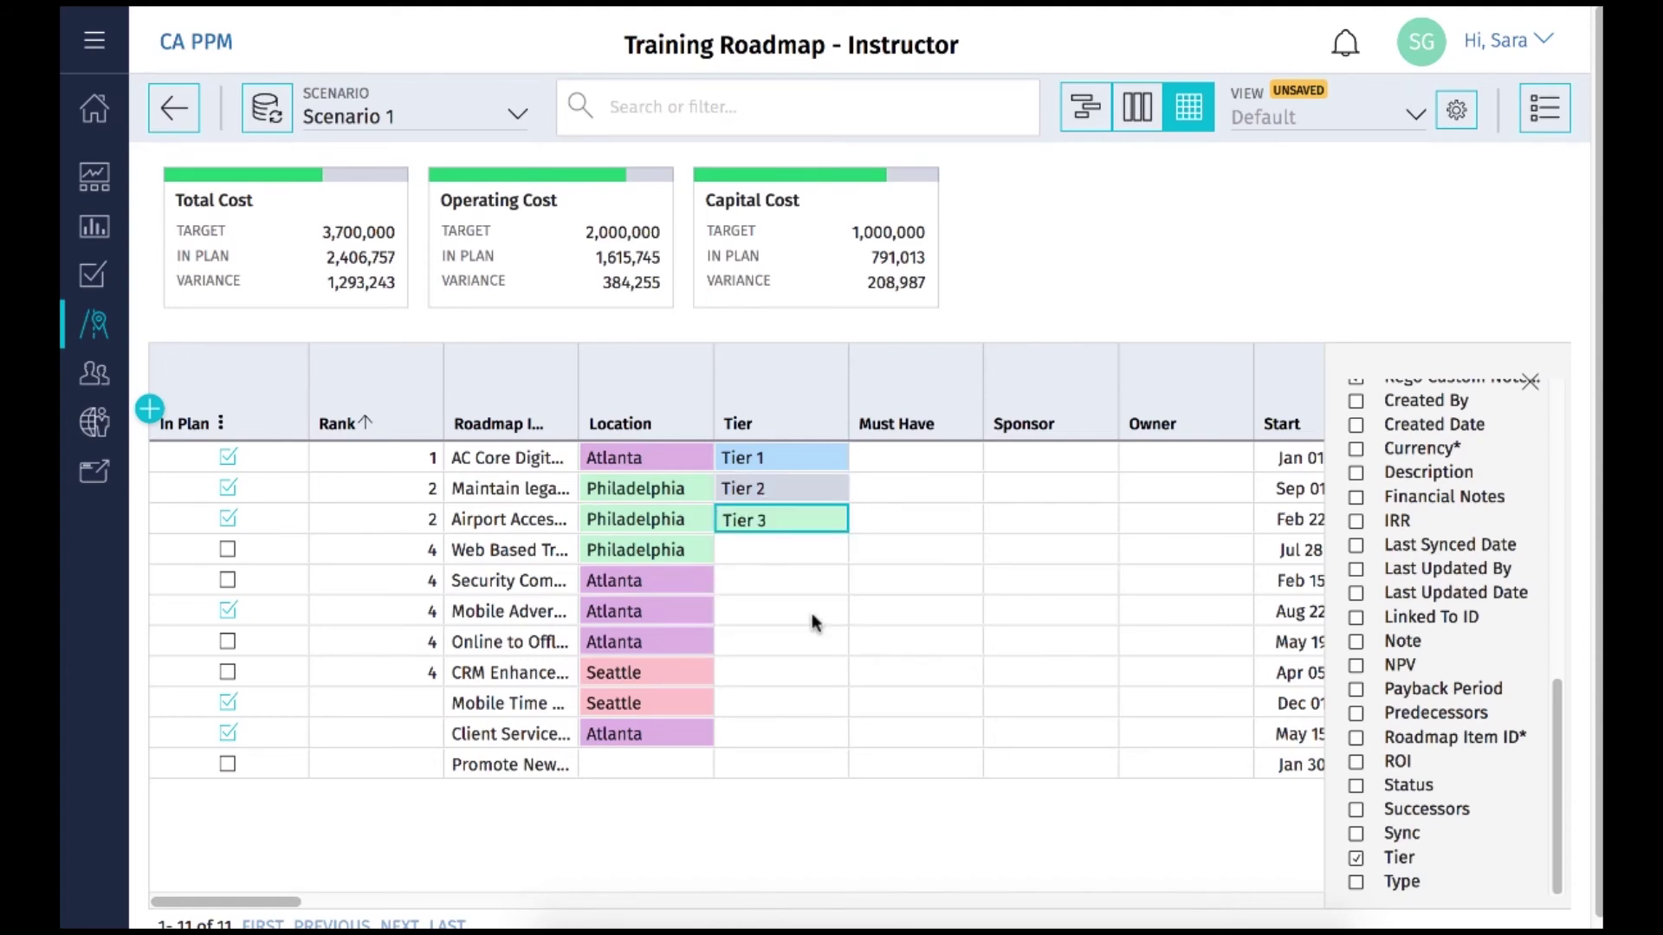